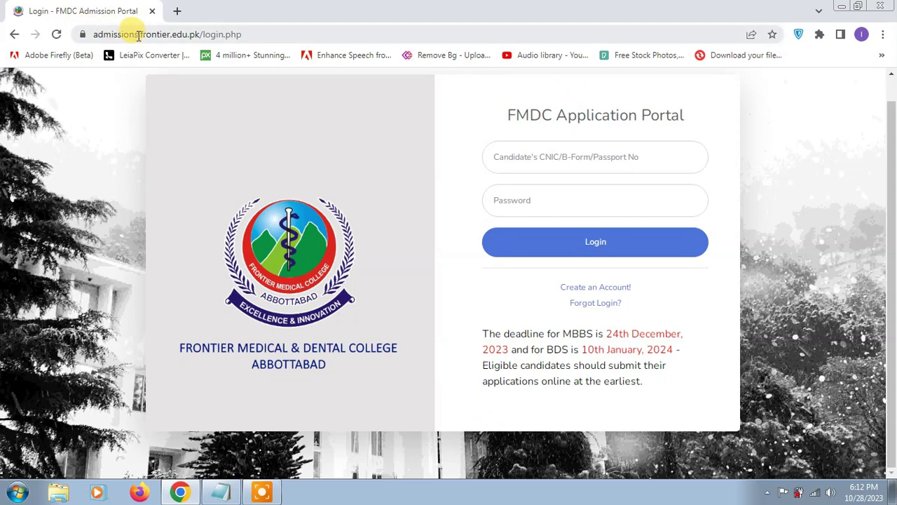
# Step: Start a new account, dismiss the instructions notice, and enter the CNIC and matching passwords
pyautogui.click(600, 290)
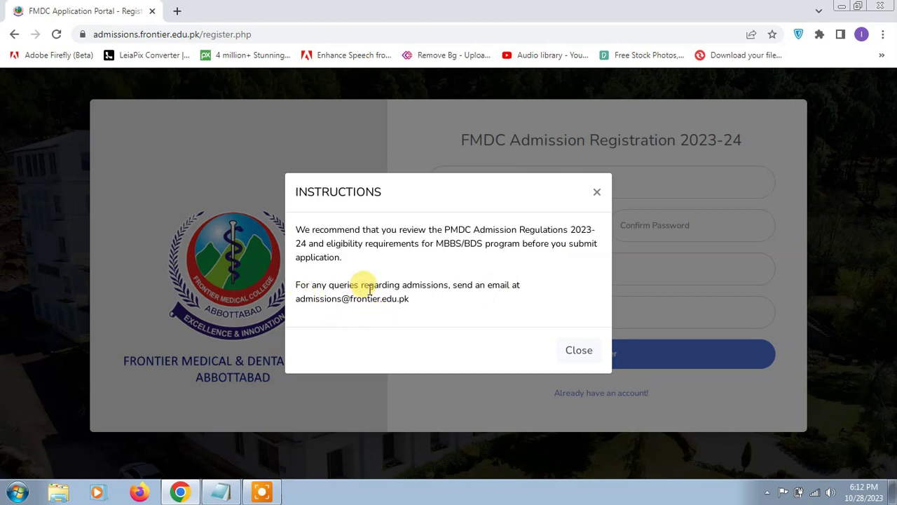
pyautogui.click(578, 351)
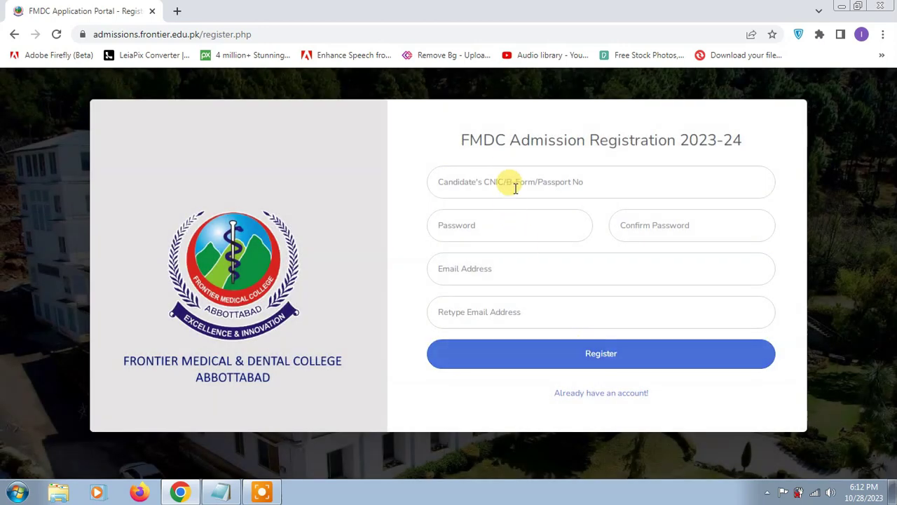
pyautogui.click(516, 177)
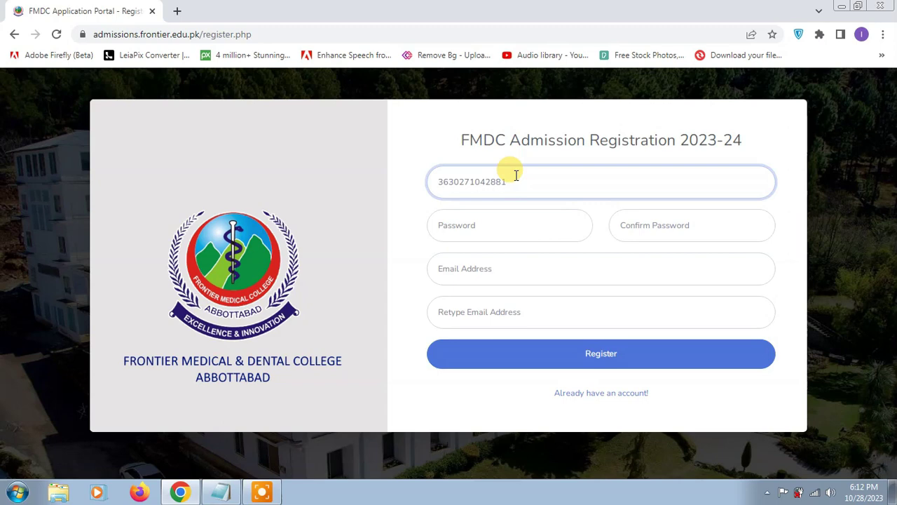
pyautogui.press('Tab')
pyautogui.write('•••••')
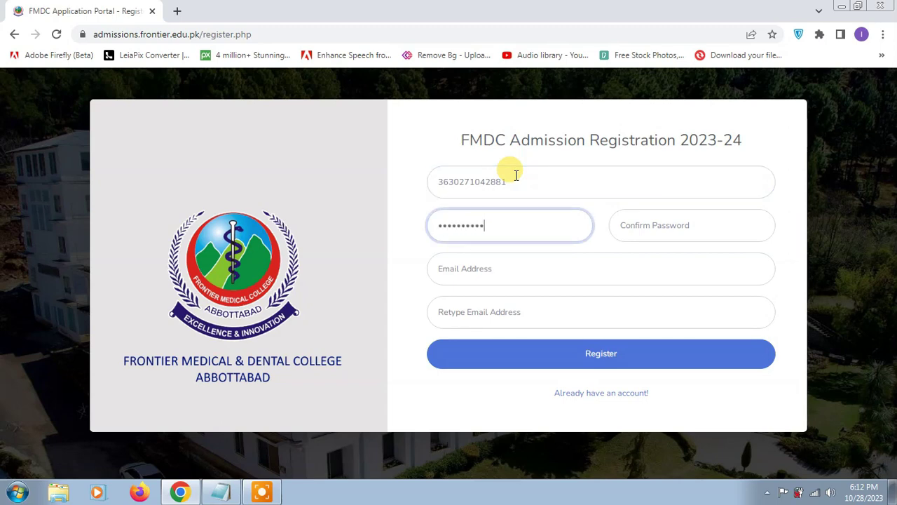
pyautogui.press('Tab')
pyautogui.write('••')
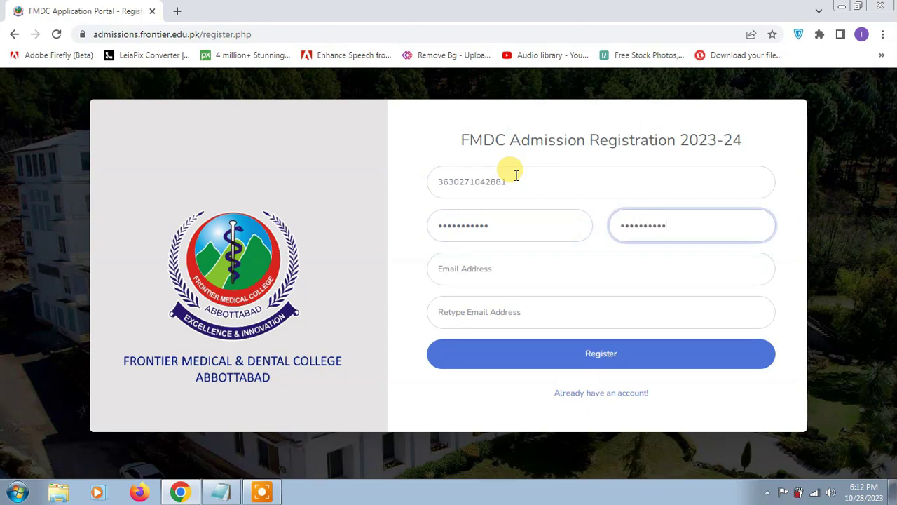
# Step: Enter the candidate's e-mail address in both e-mail fields and submit the registration
pyautogui.press('Tab')
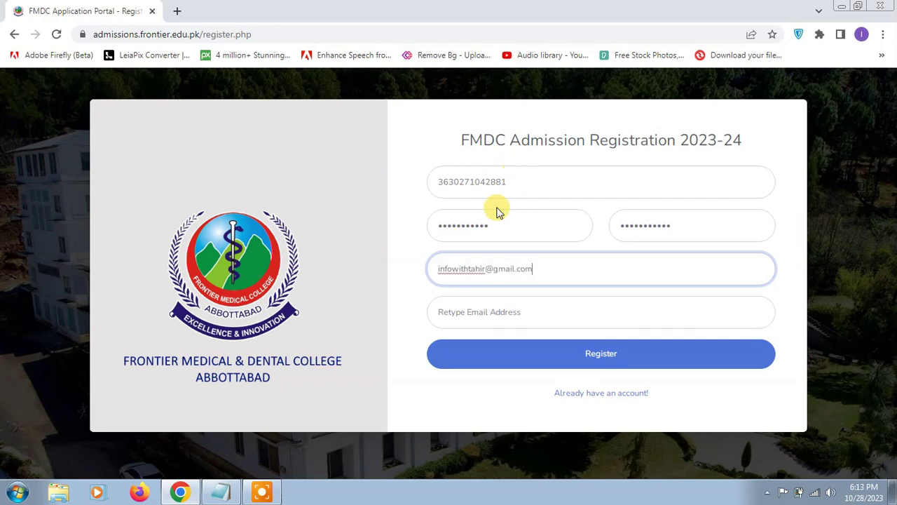
pyautogui.tripleClick(476, 266)
pyautogui.hotkey('ctrl', 'c')
pyautogui.click(487, 313)
pyautogui.hotkey('ctrl', 'v')
pyautogui.click(524, 359)
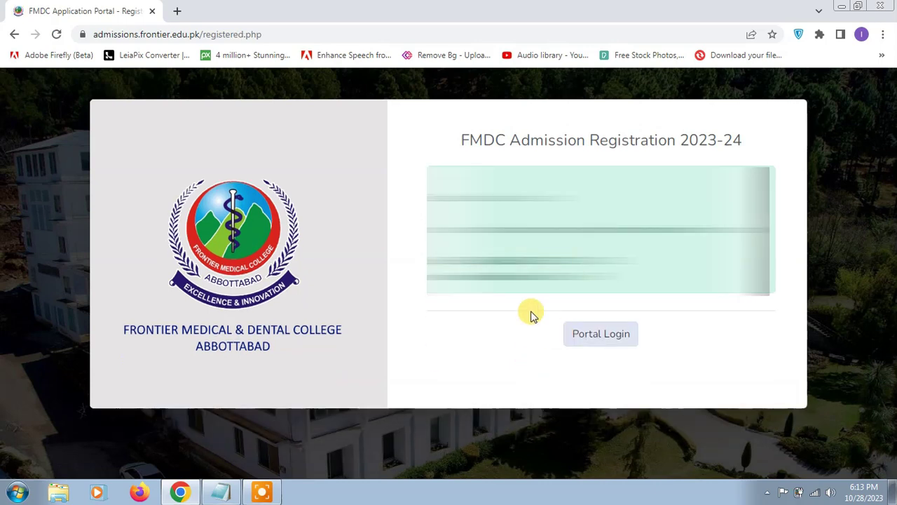
# Step: Log in to the portal with the candidate's CNIC and account password
pyautogui.click(589, 336)
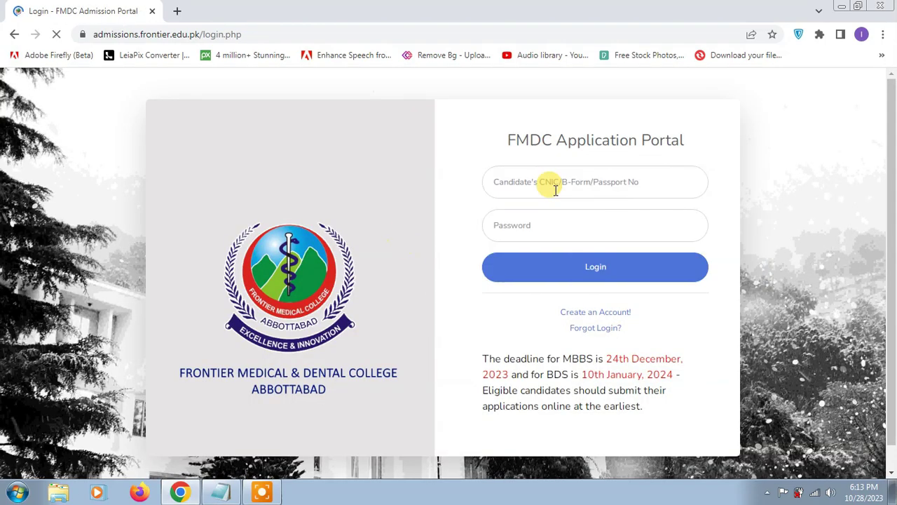
pyautogui.click(556, 189)
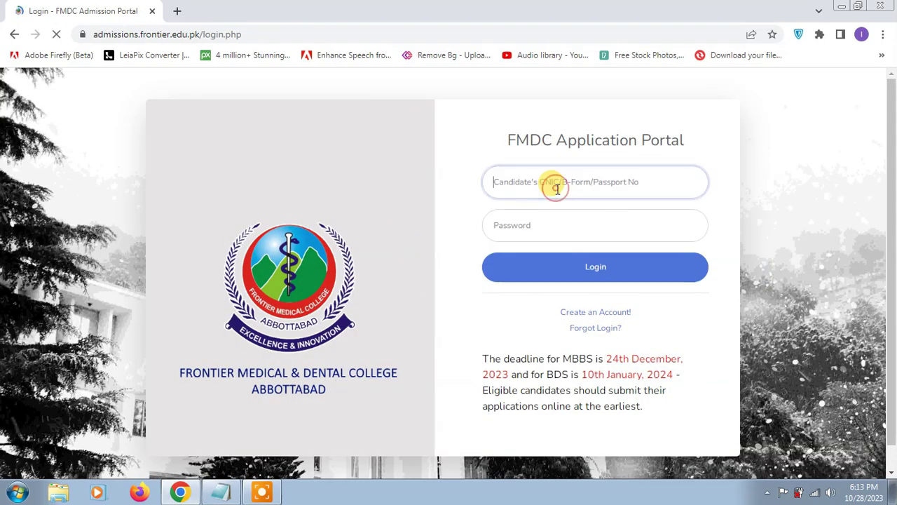
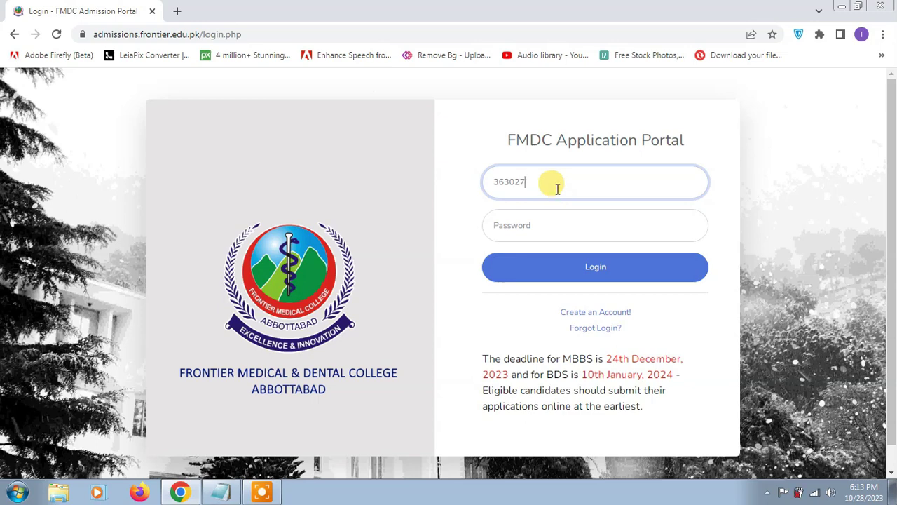
pyautogui.press('Tab')
pyautogui.write('••••••••••')
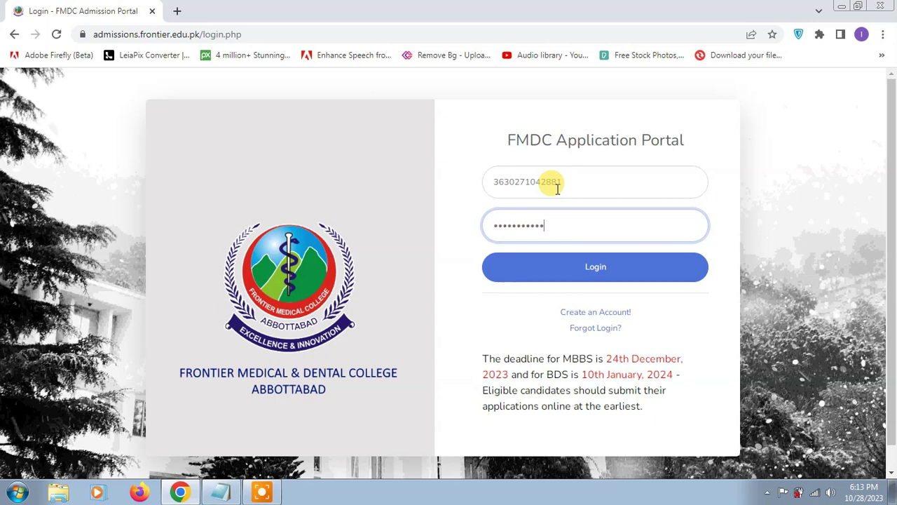
pyautogui.click(603, 270)
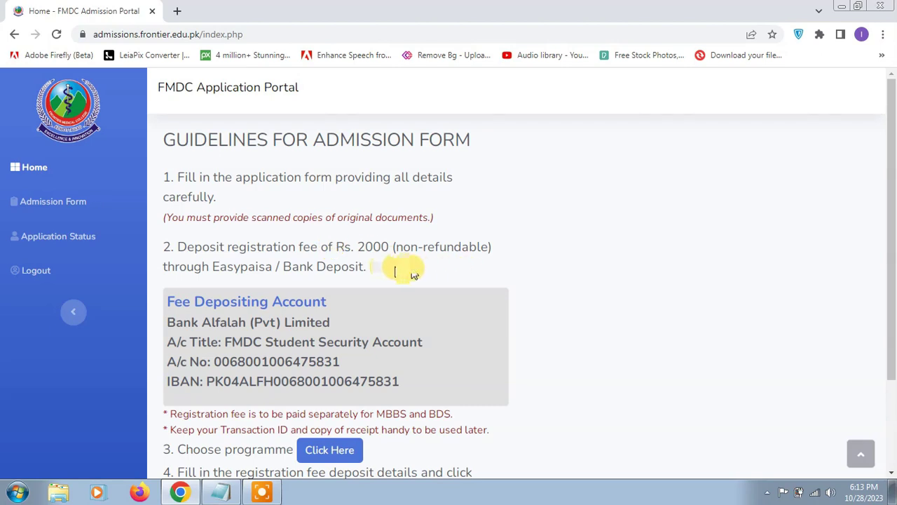
pyautogui.moveTo(401, 251); pyautogui.dragTo(481, 247)
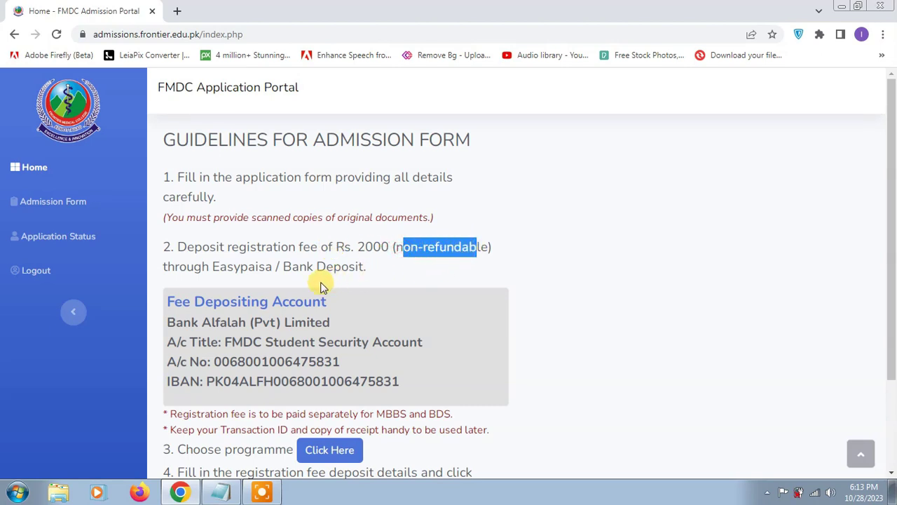
pyautogui.click(212, 270)
pyautogui.moveTo(213, 270); pyautogui.dragTo(353, 271)
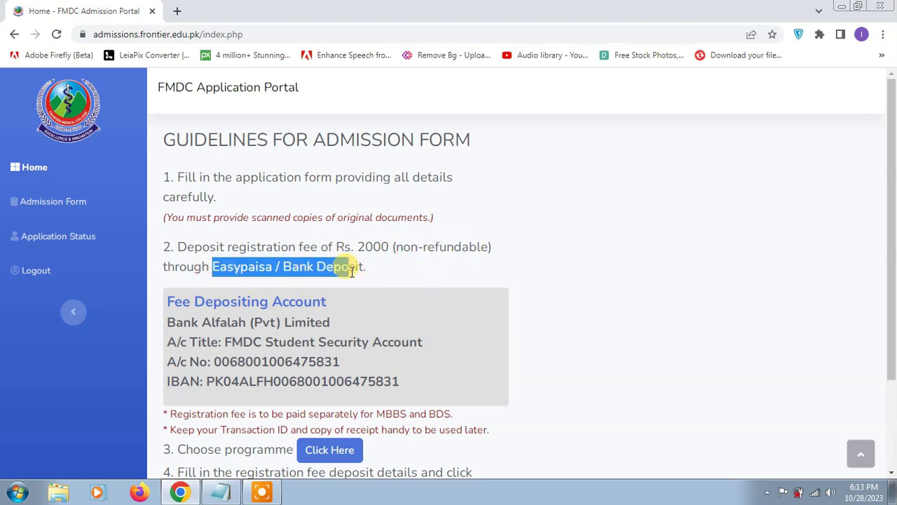
pyautogui.scroll(-1, 353, 271)
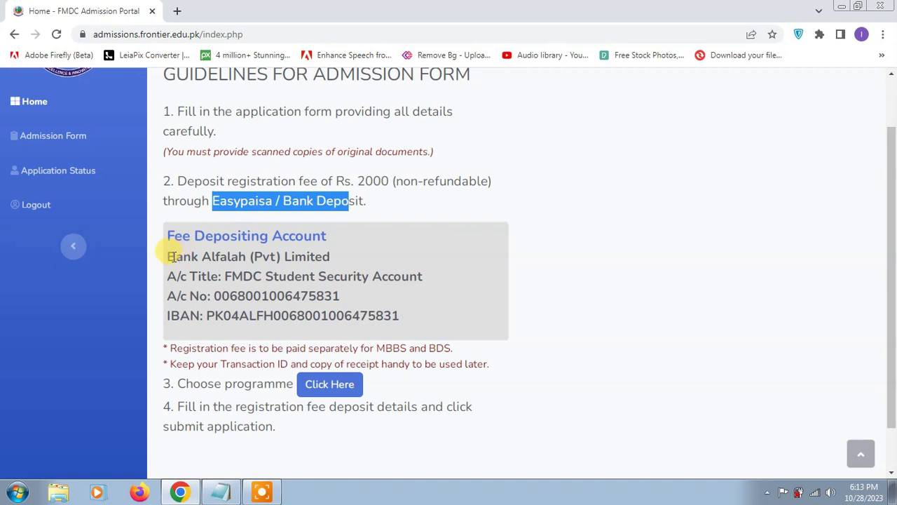
pyautogui.moveTo(169, 257); pyautogui.dragTo(330, 257)
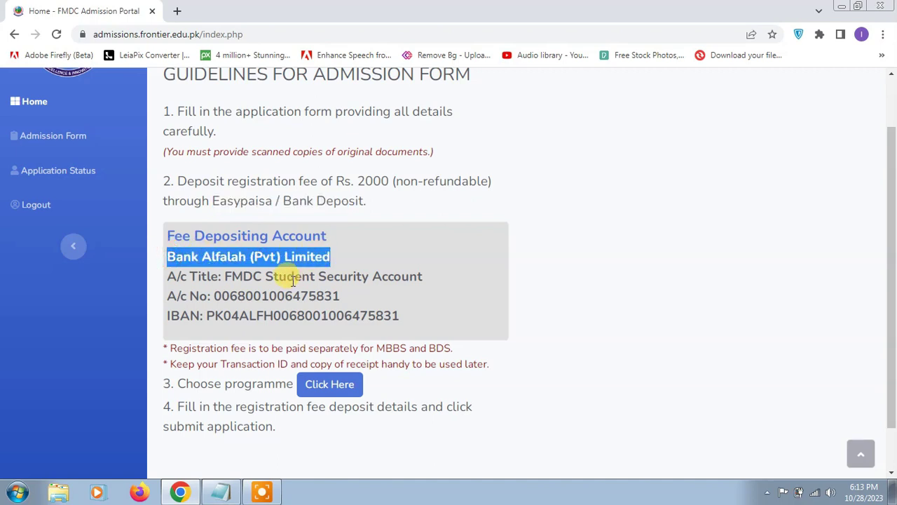
pyautogui.moveTo(223, 278); pyautogui.dragTo(429, 283)
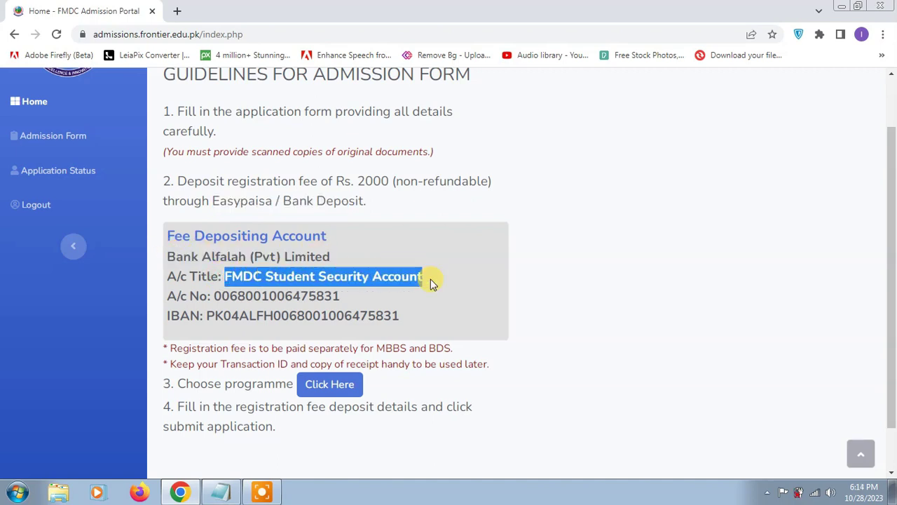
pyautogui.moveTo(214, 296); pyautogui.dragTo(341, 297)
pyautogui.click(327, 313)
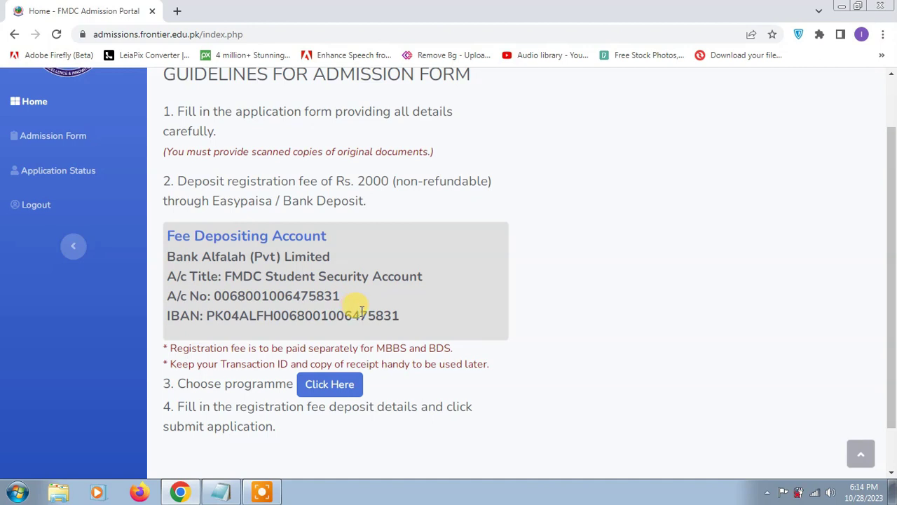
pyautogui.scroll(-1, 392, 343)
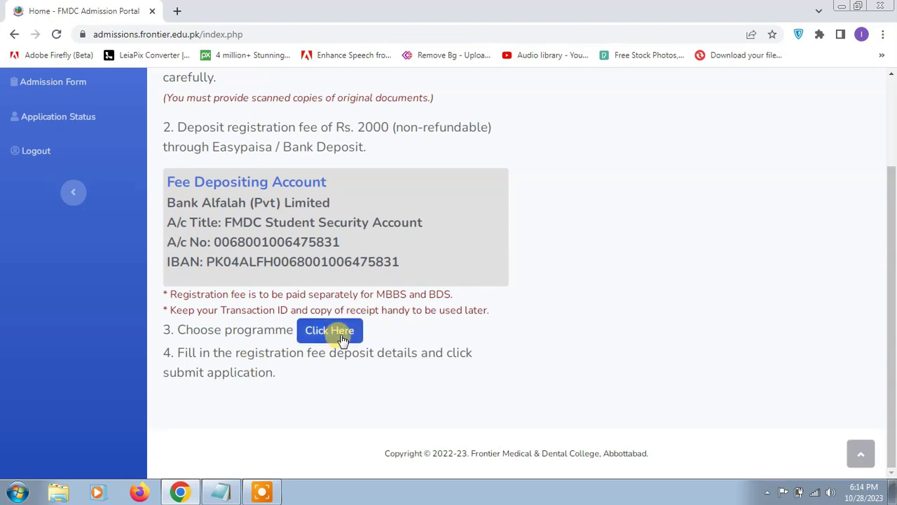
# Step: Open the admission application form and apply for an Open Merit seat as a Day Scholar
pyautogui.click(331, 336)
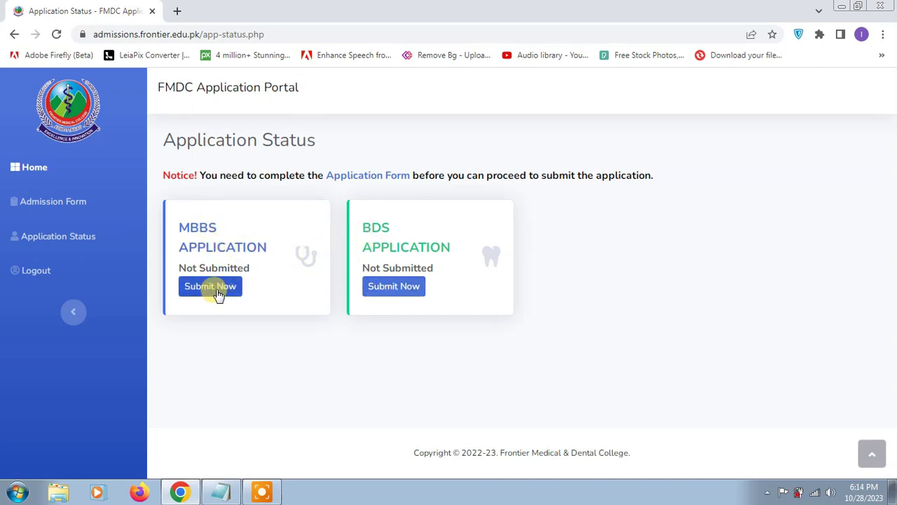
pyautogui.click(369, 176)
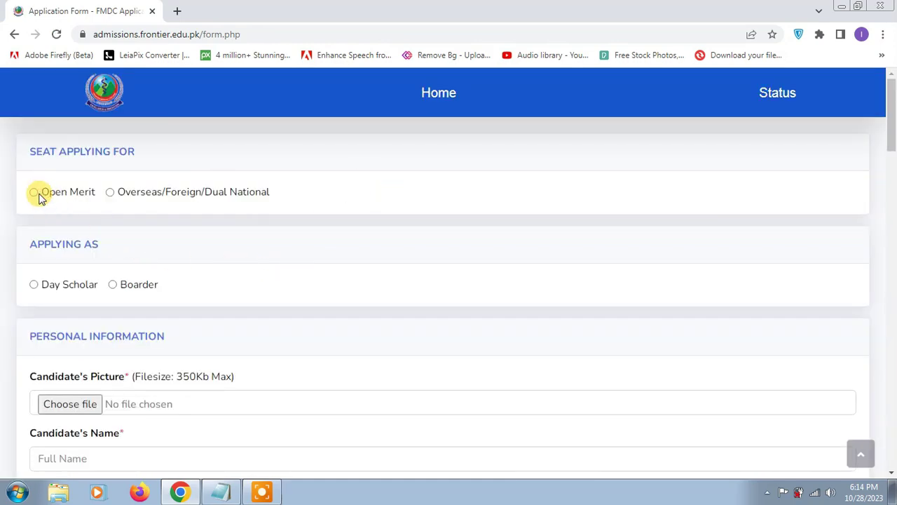
pyautogui.click(34, 194)
pyautogui.scroll(-2, 98, 291)
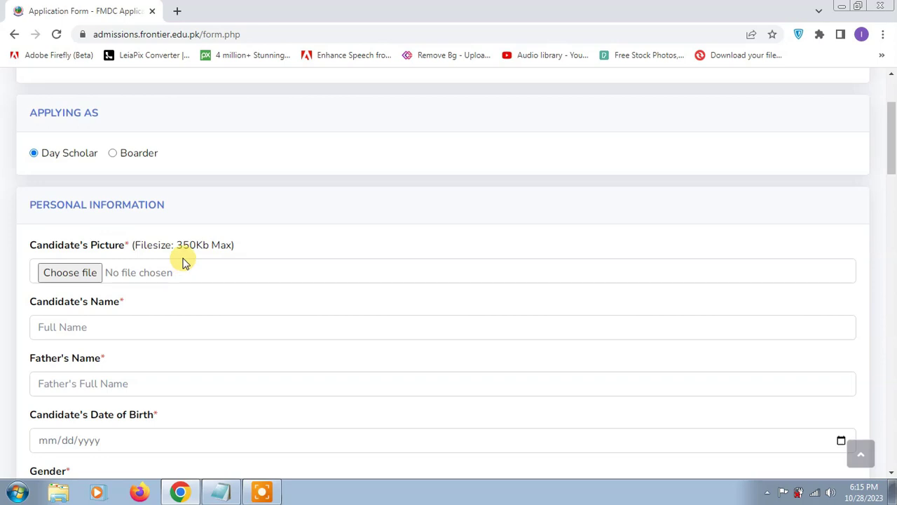
pyautogui.scroll(1, 145, 302)
pyautogui.scroll(2, 145, 301)
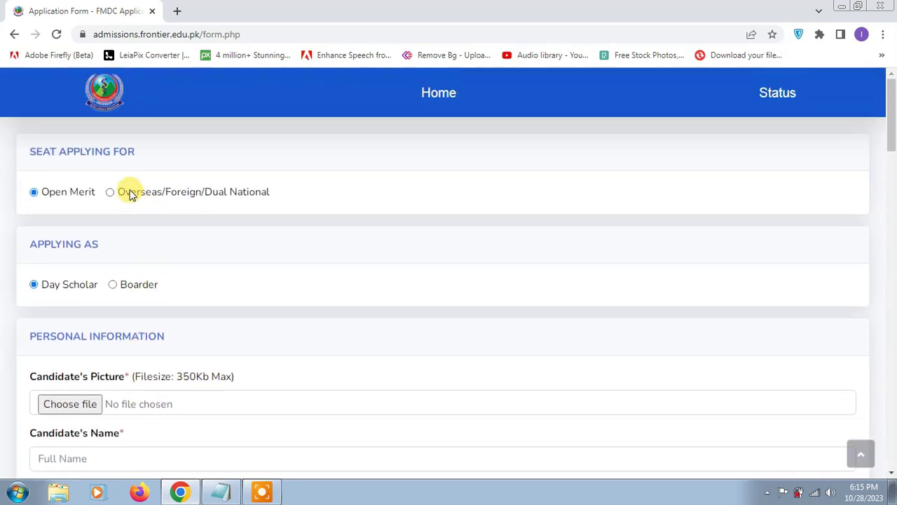
pyautogui.scroll(-1, 171, 327)
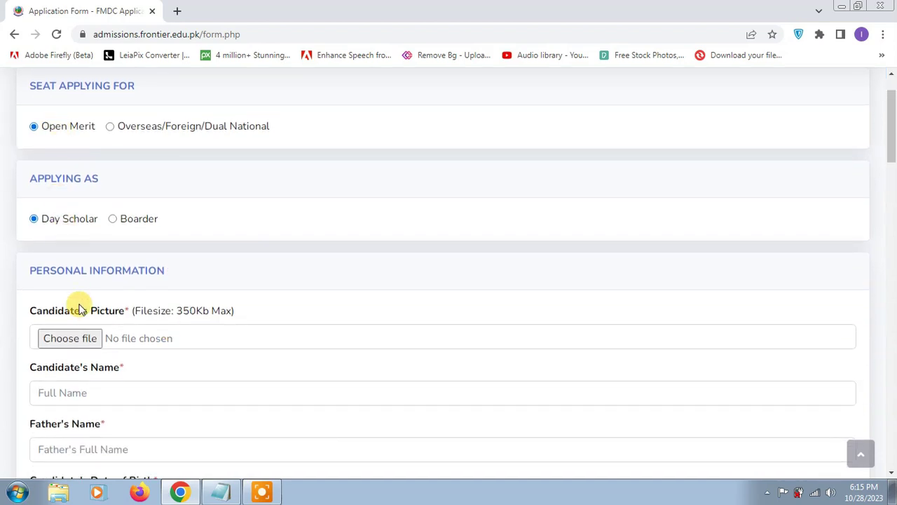
# Step: Attach Untitled-design-32.png from the BISP folder as the candidate's picture
pyautogui.click(88, 336)
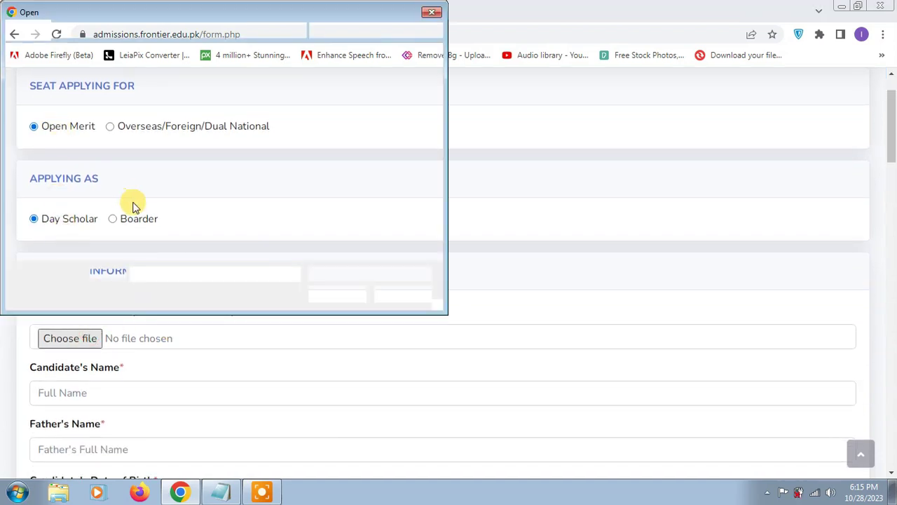
pyautogui.click(55, 104)
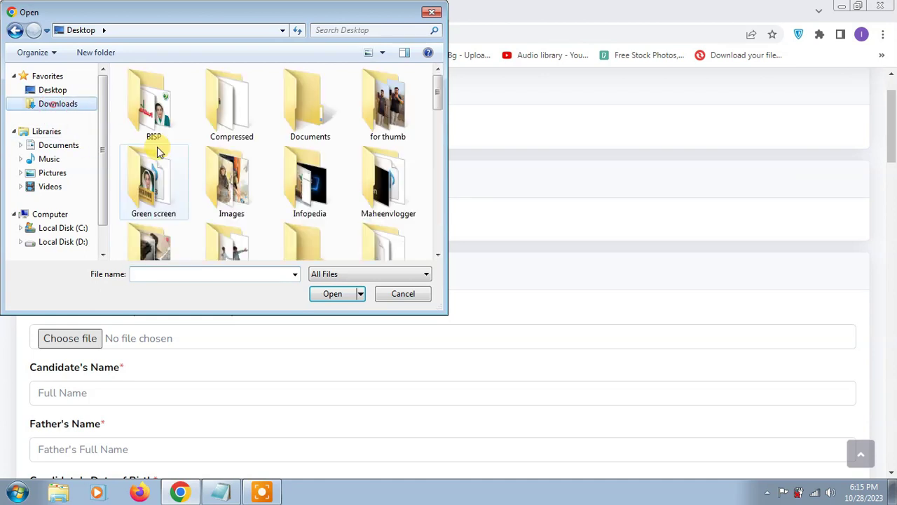
pyautogui.doubleClick(161, 184)
pyautogui.click(17, 31)
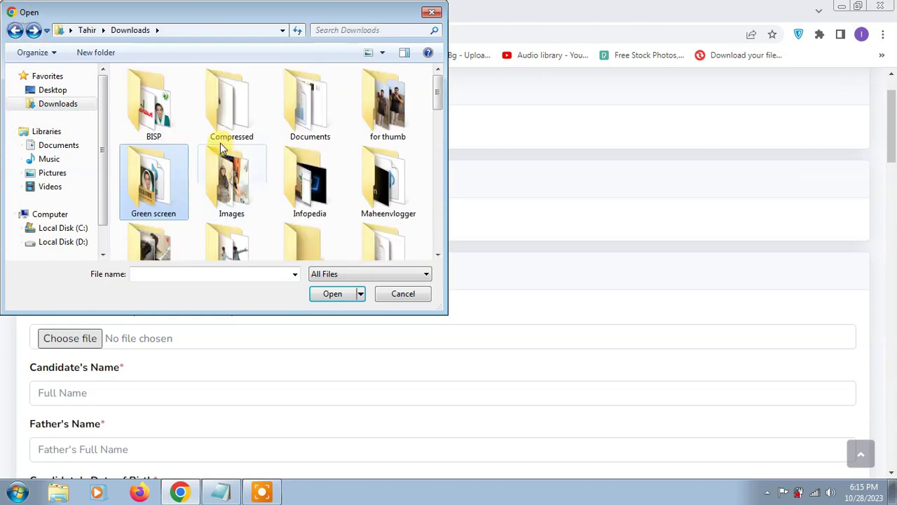
pyautogui.doubleClick(154, 102)
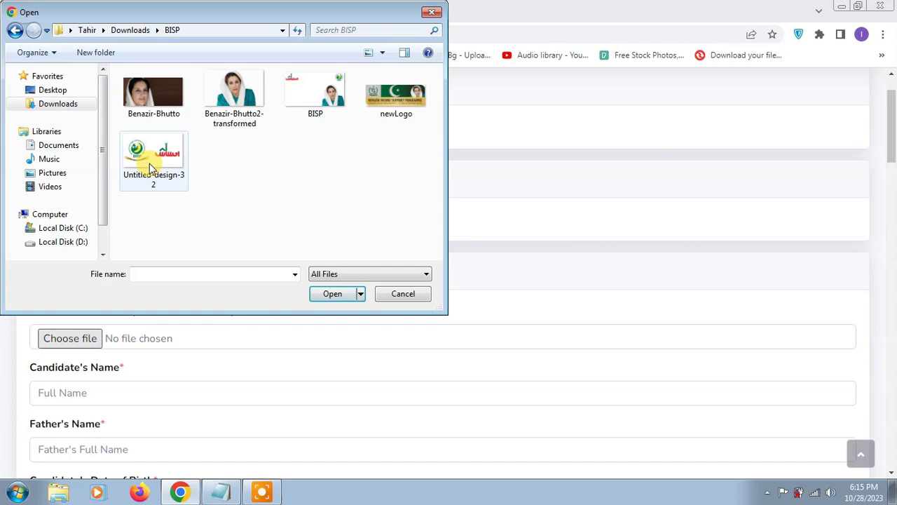
pyautogui.doubleClick(150, 157)
pyautogui.scroll(-2, 143, 358)
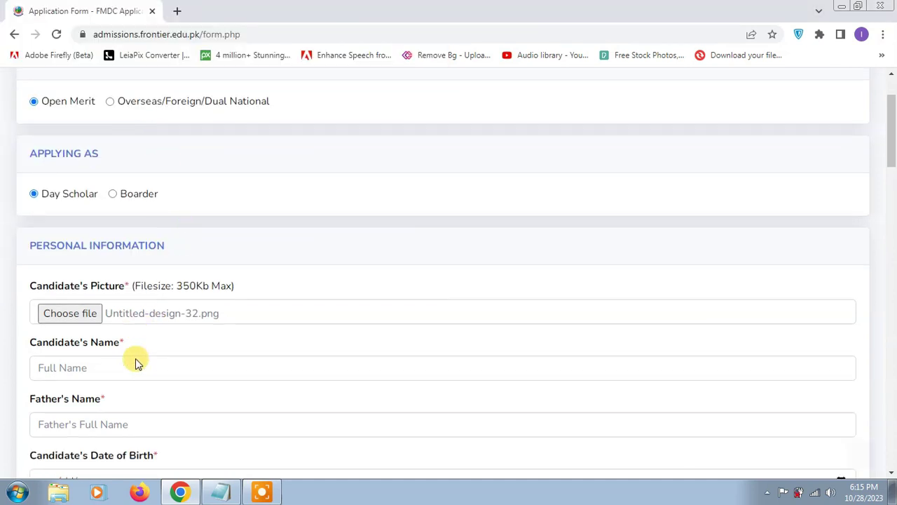
# Step: Enter placeholder values for the candidate's name and father's name
pyautogui.click(121, 258)
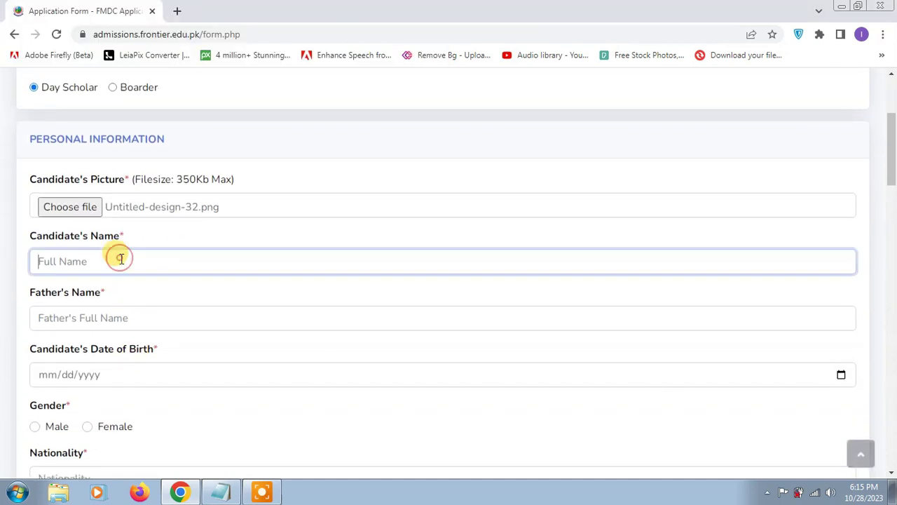
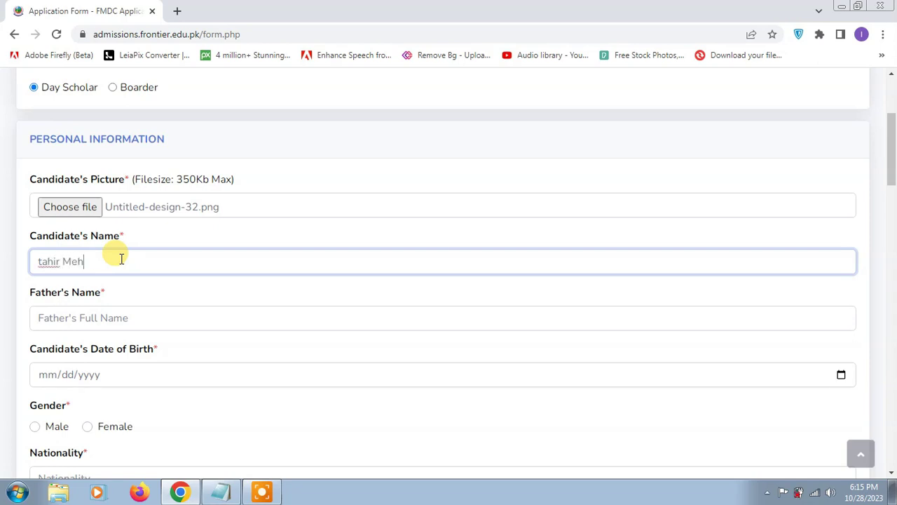
pyautogui.write('ABC')
pyautogui.click(139, 319)
pyautogui.write('YZ')
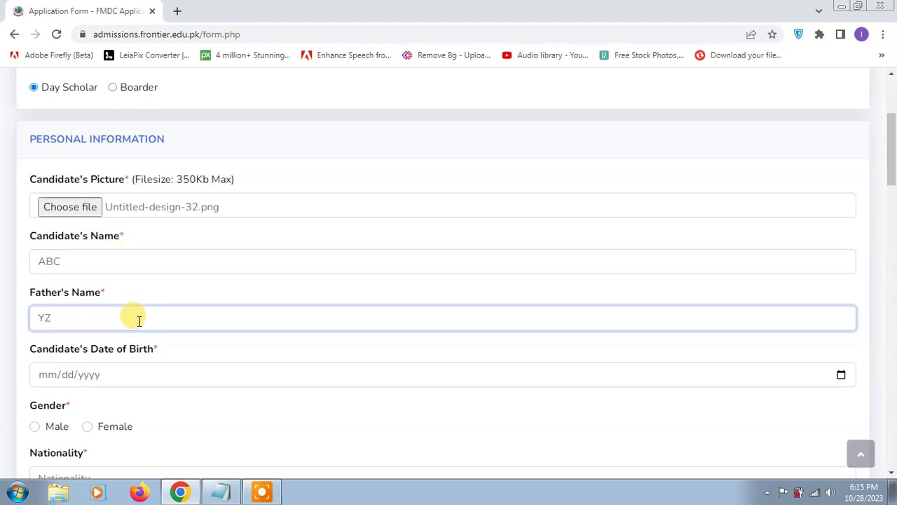
# Step: Set the date of birth to 18 July 2000 using the calendar picker
pyautogui.click(138, 378)
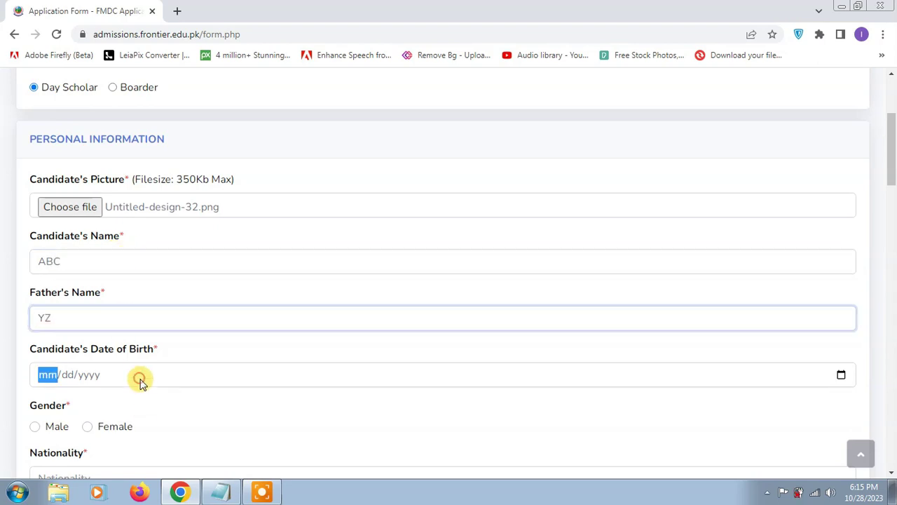
pyautogui.click(841, 376)
pyautogui.click(841, 376)
pyautogui.click(89, 192)
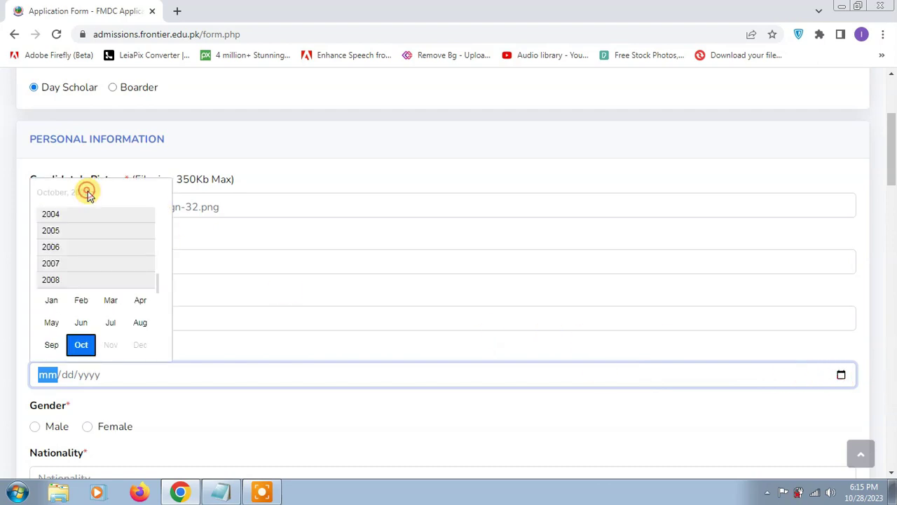
pyautogui.scroll(1, 90, 265)
pyautogui.scroll(2, 89, 262)
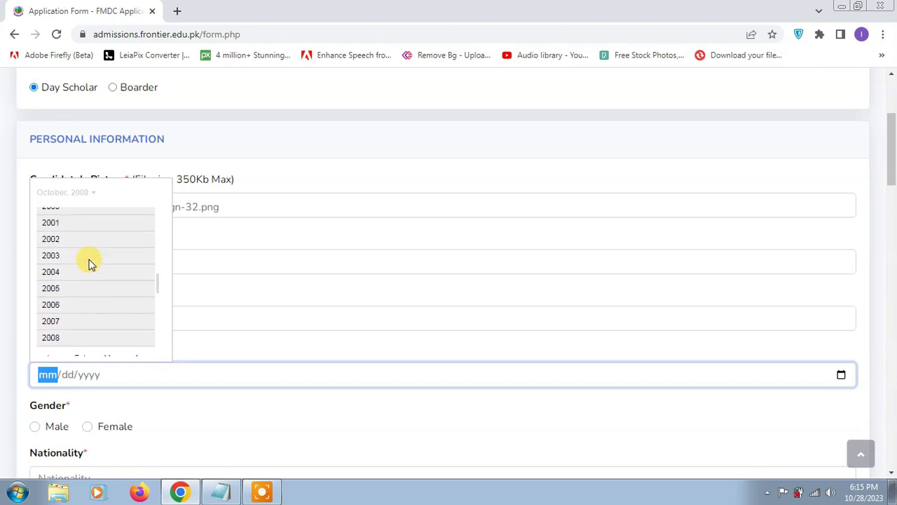
pyautogui.click(62, 230)
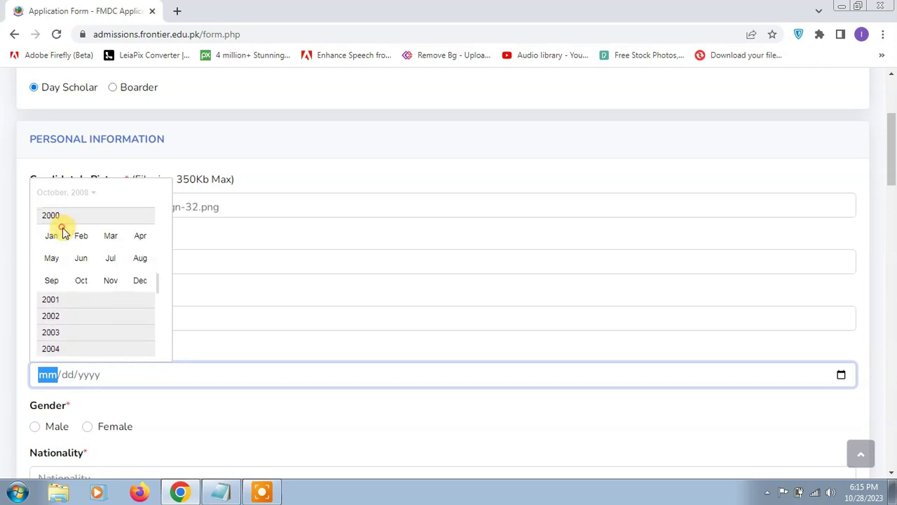
pyautogui.click(110, 258)
pyautogui.click(83, 291)
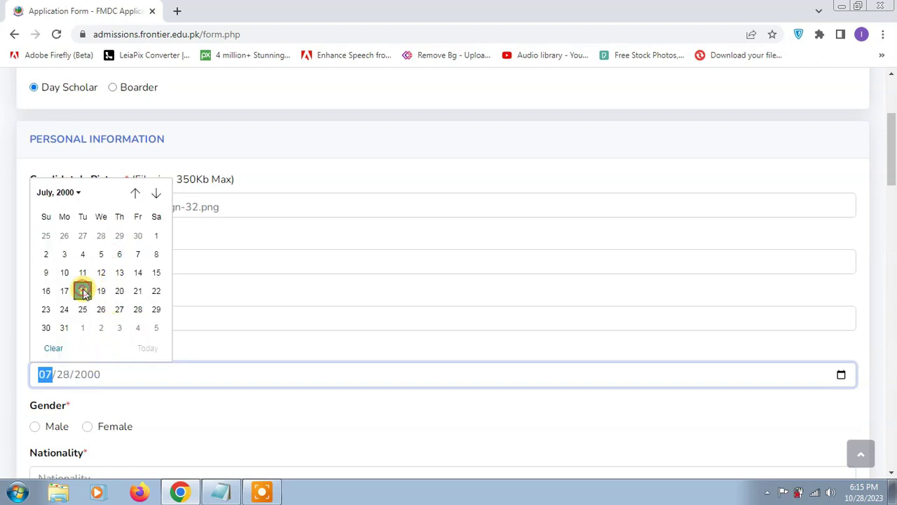
pyautogui.scroll(-1, 166, 383)
pyautogui.scroll(-1, 42, 365)
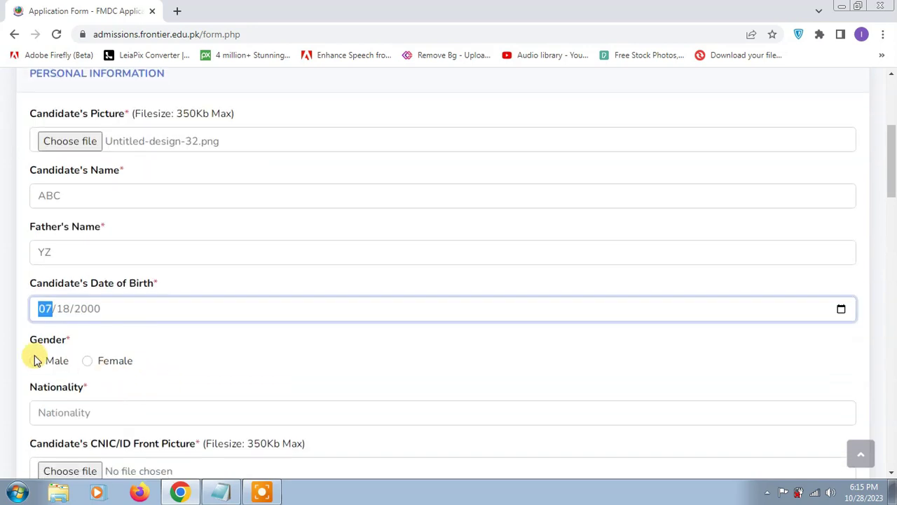
# Step: Mark the gender as Male and enter Pakistani as the nationality
pyautogui.click(34, 359)
pyautogui.scroll(-2, 119, 350)
pyautogui.click(98, 275)
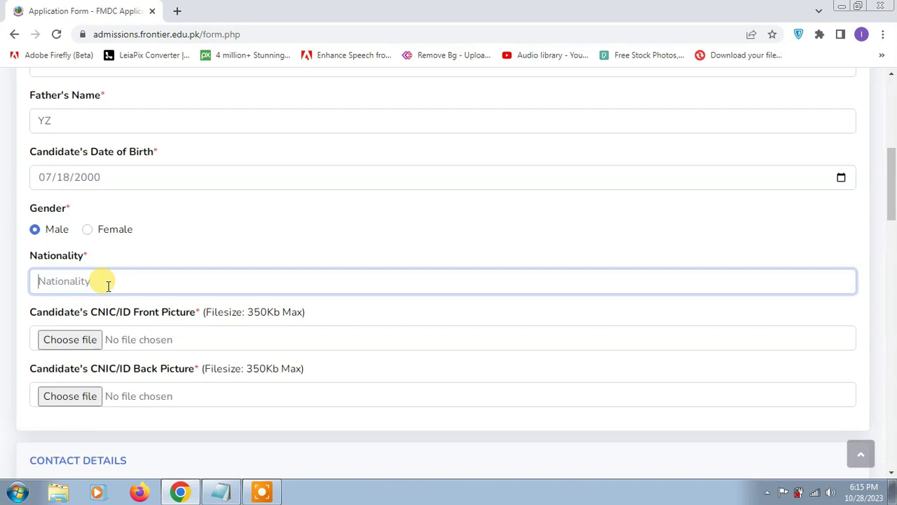
pyautogui.write('Pakistani')
pyautogui.click(79, 340)
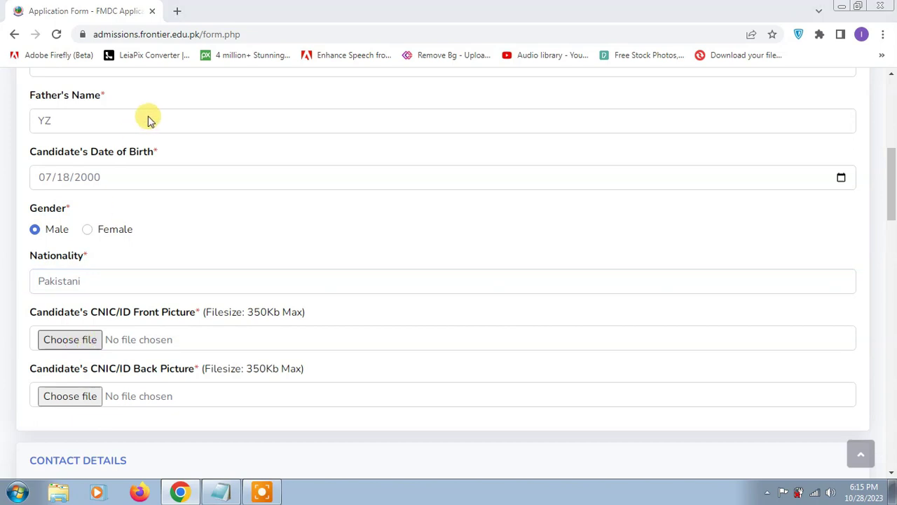
# Step: Attach Untitled-design-32.png as both the CNIC front and back pictures
pyautogui.doubleClick(150, 163)
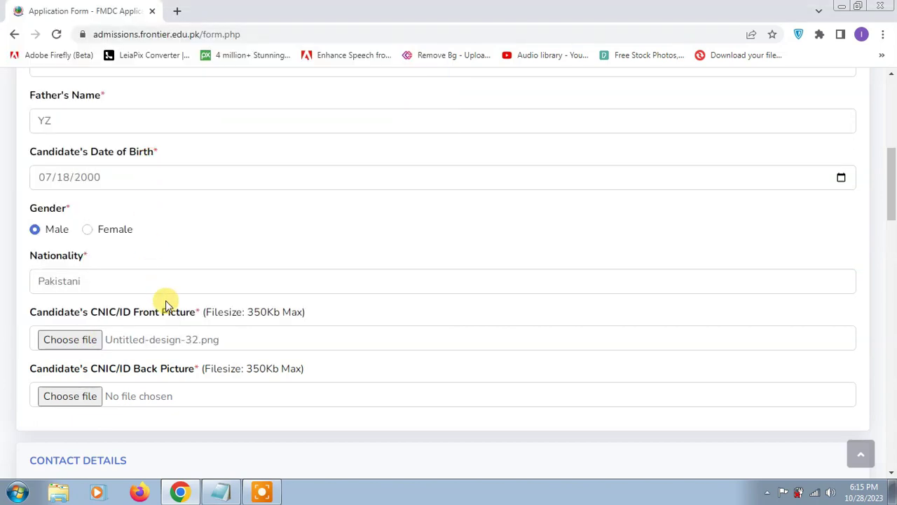
pyautogui.scroll(-1, 166, 306)
pyautogui.click(89, 330)
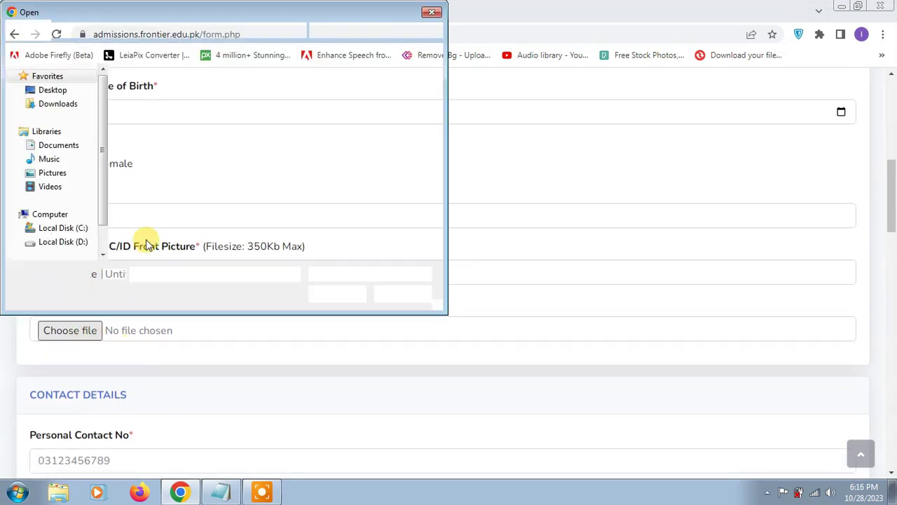
pyautogui.doubleClick(169, 148)
pyautogui.scroll(-2, 273, 391)
# Step: Enter the personal and guardian contact numbers and the postal address 'ABC DEF GHI'
pyautogui.click(112, 333)
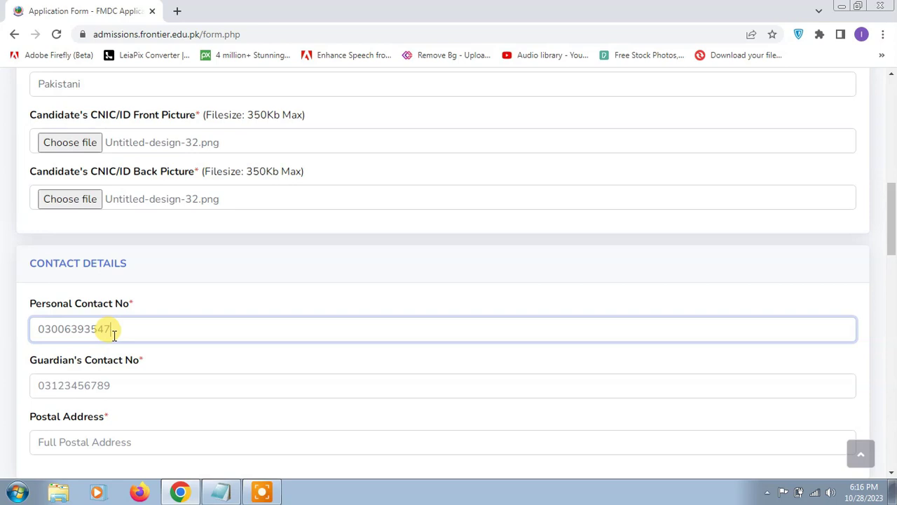
pyautogui.scroll(-1, 124, 344)
pyautogui.click(107, 320)
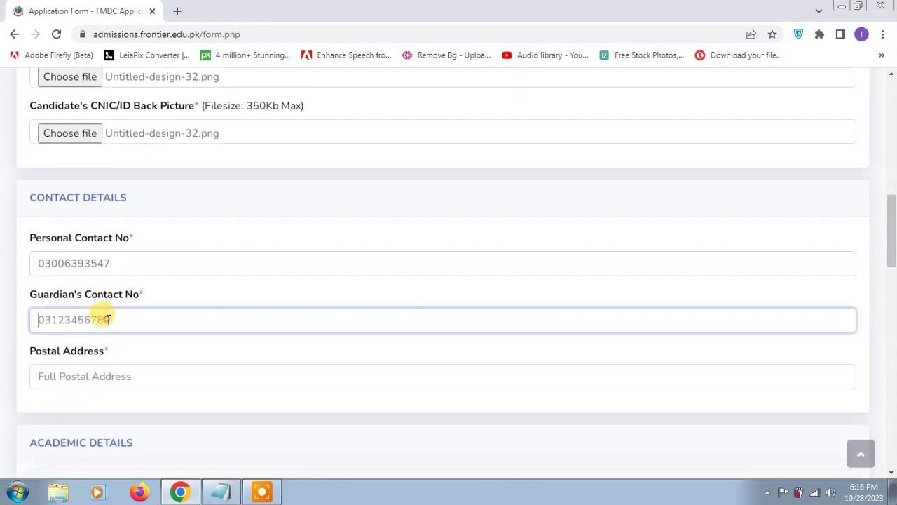
pyautogui.click(115, 371)
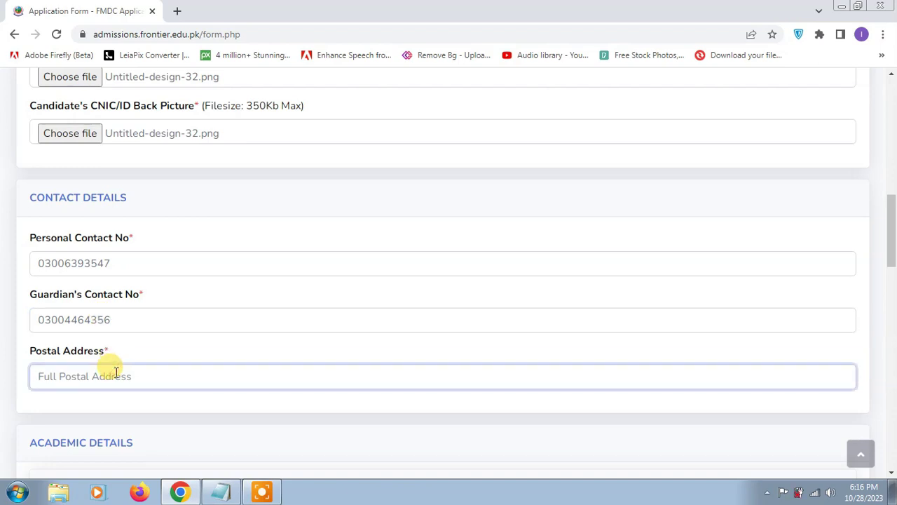
pyautogui.write('ABC DE')
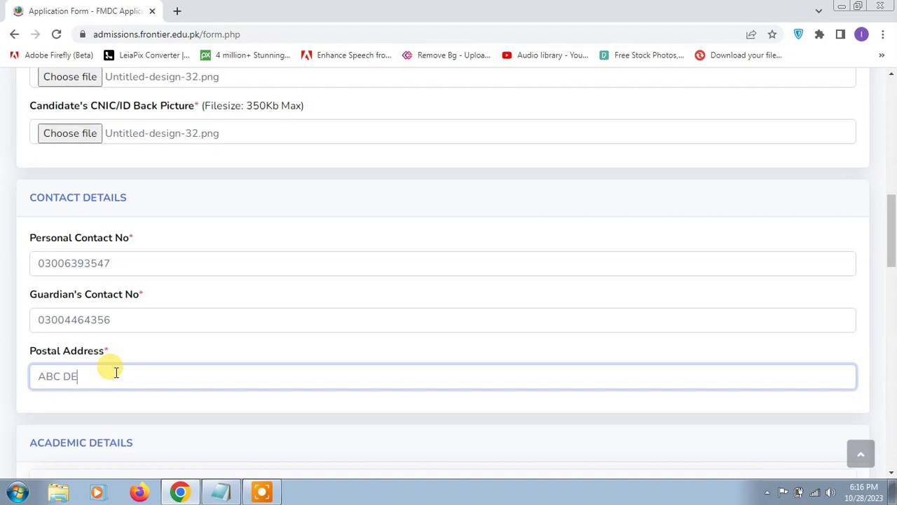
pyautogui.write('F GHI')
pyautogui.click(83, 376)
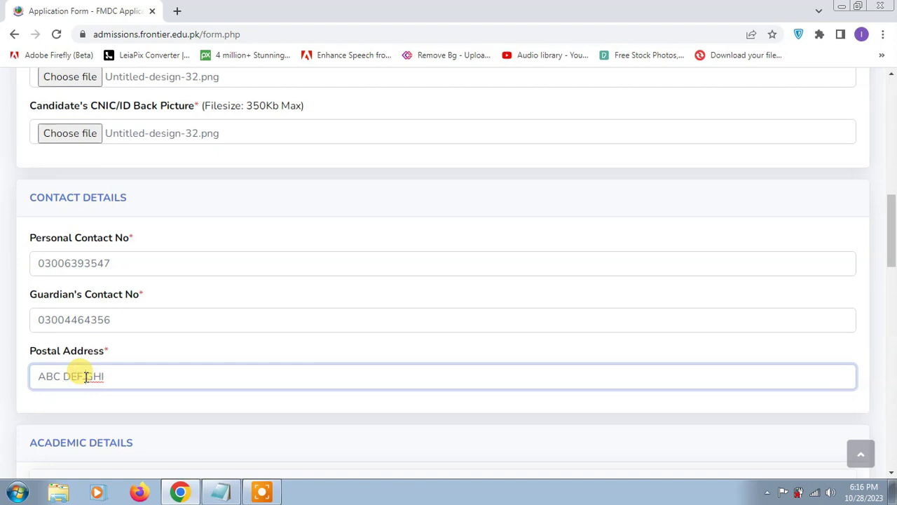
pyautogui.scroll(-2, 311, 343)
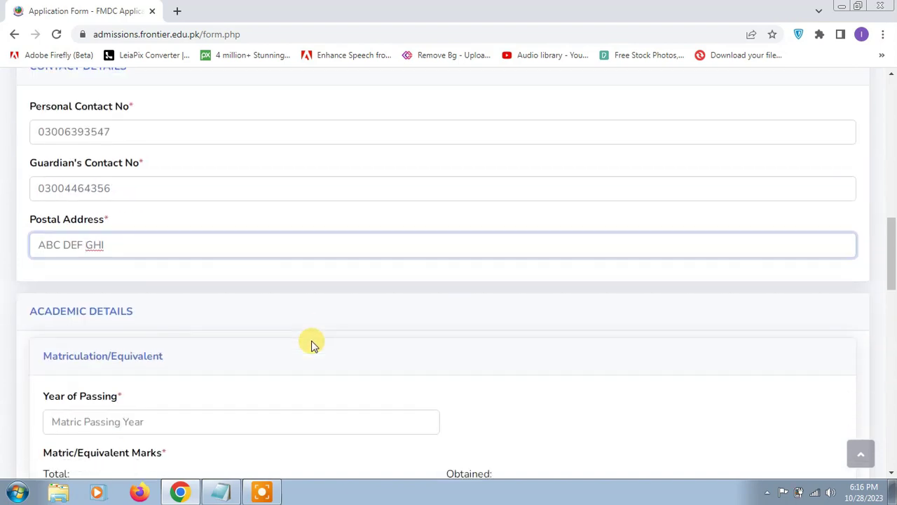
pyautogui.scroll(-1, 311, 346)
# Step: Enter Matric passing year 2020 with total 618 and obtained 850 marks
pyautogui.click(302, 350)
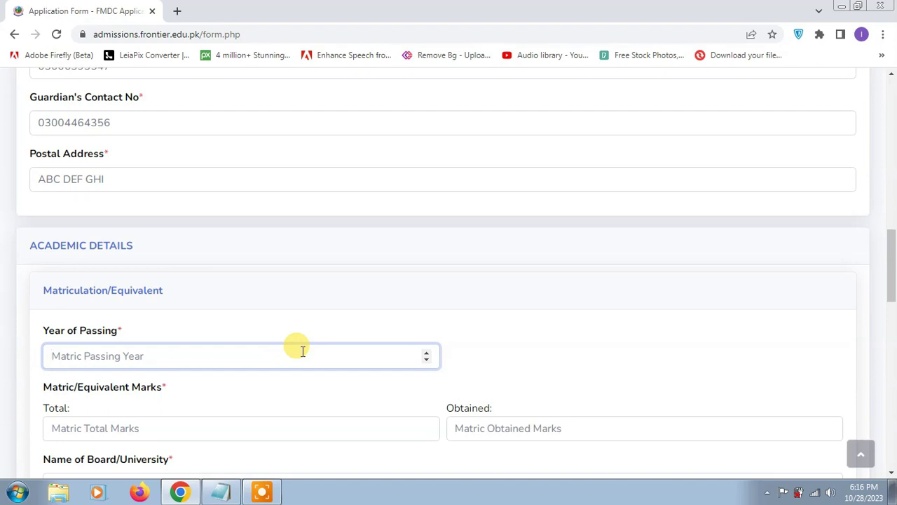
pyautogui.write('2020')
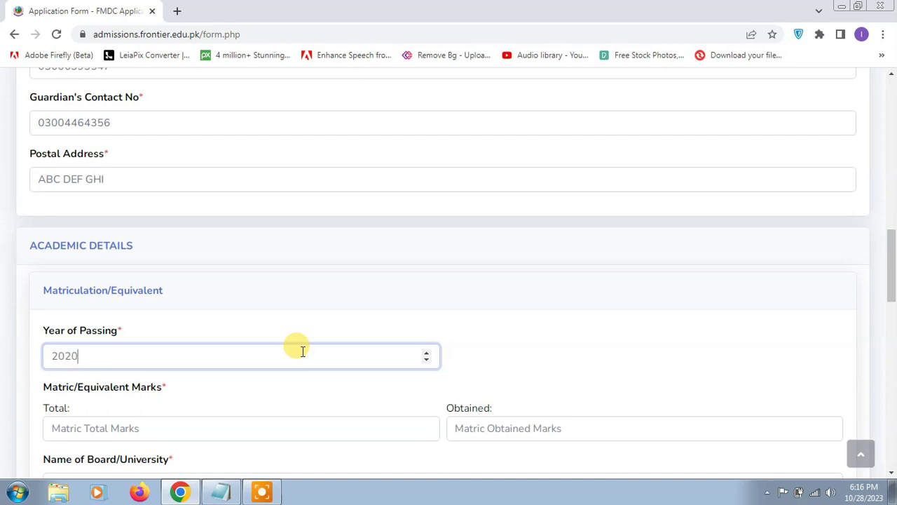
pyautogui.scroll(-1, 302, 349)
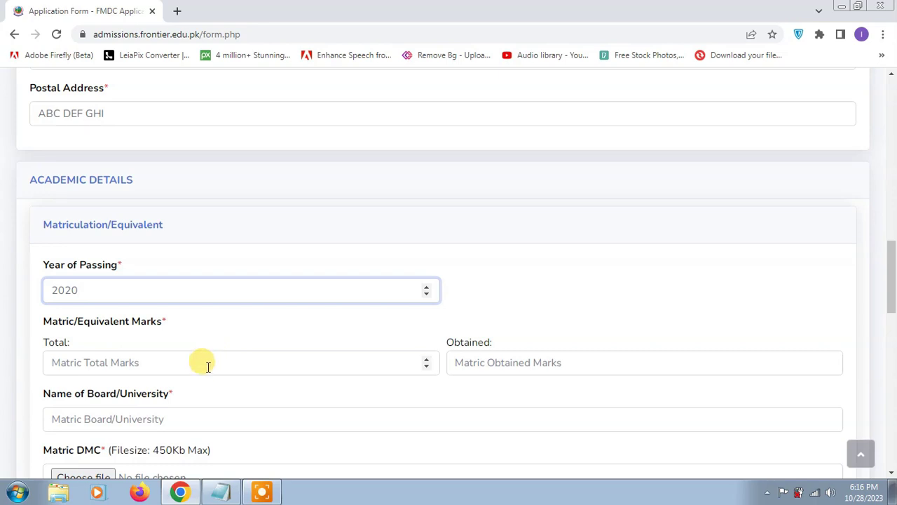
pyautogui.click(274, 366)
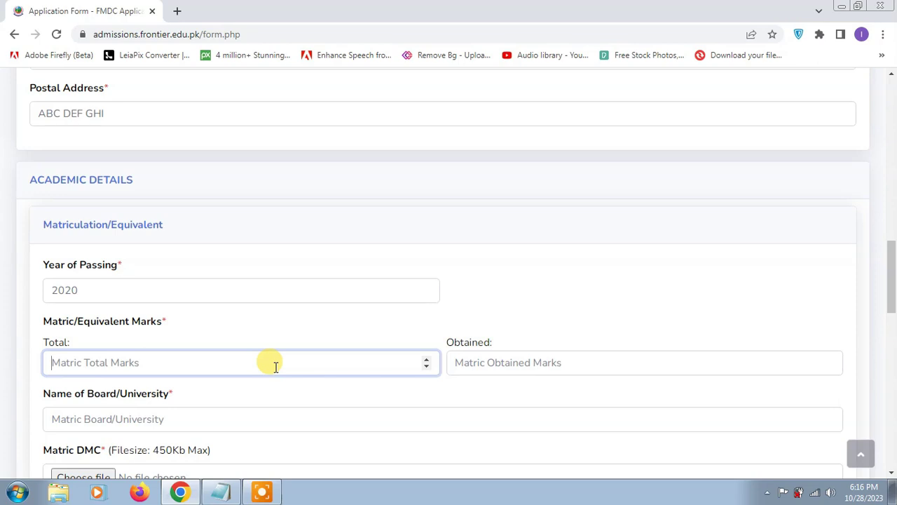
pyautogui.write('618')
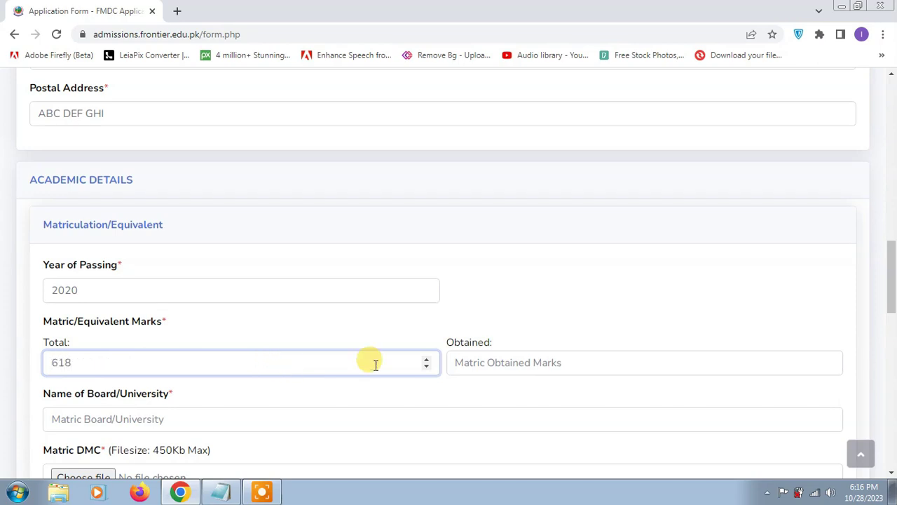
pyautogui.click(517, 355)
pyautogui.write('85')
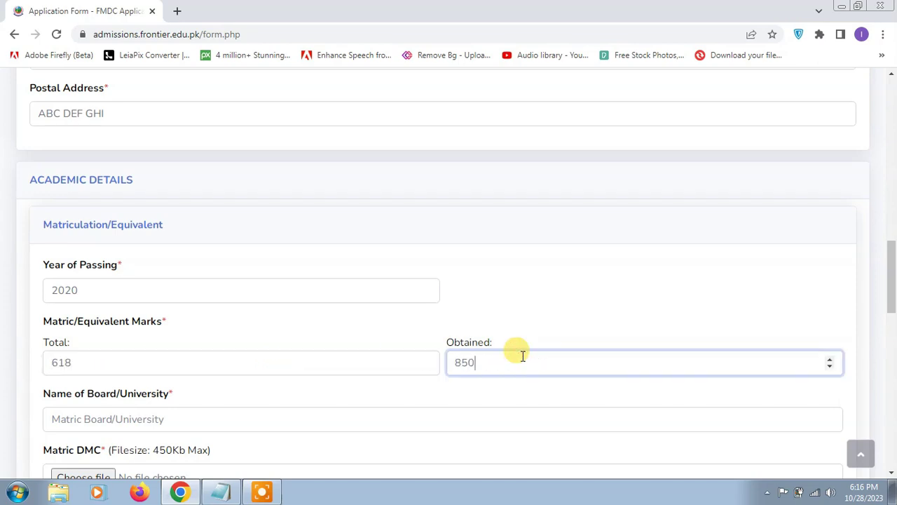
pyautogui.write('0')
# Step: Set the Matric board to BISE Multan and attach Untitled-design-32.png as the DMC
pyautogui.scroll(-1, 529, 355)
pyautogui.click(271, 349)
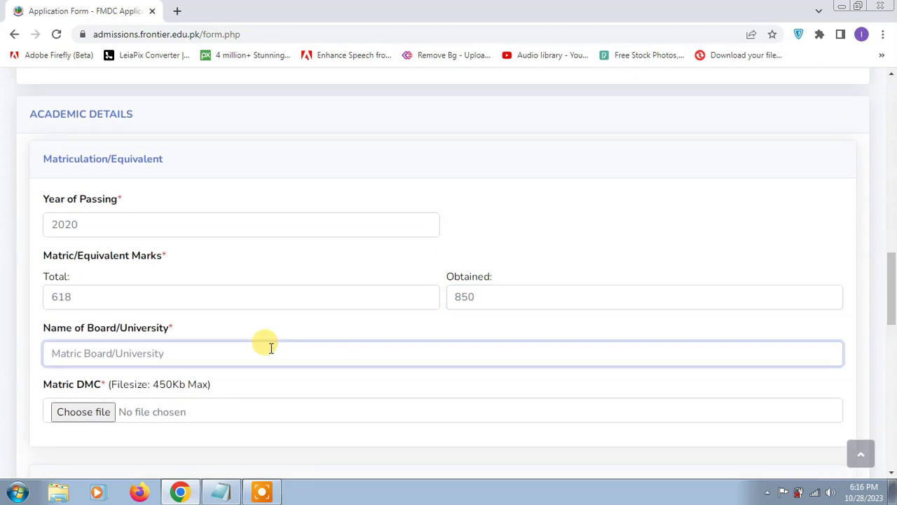
pyautogui.write('BISE Multan')
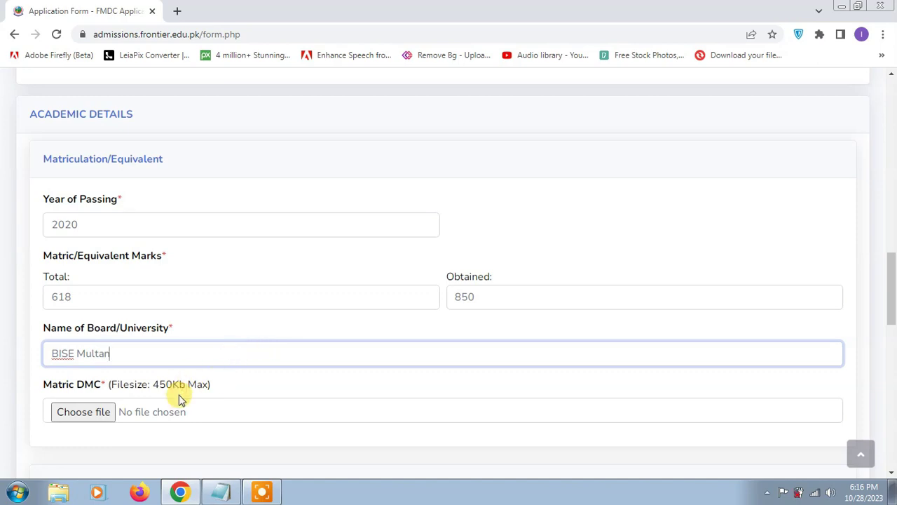
pyautogui.click(85, 410)
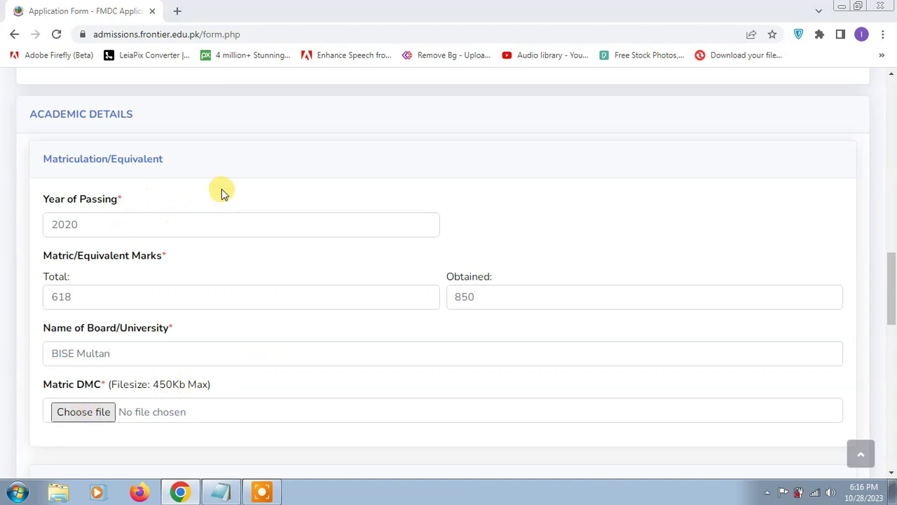
pyautogui.doubleClick(149, 160)
pyautogui.scroll(-4, 363, 387)
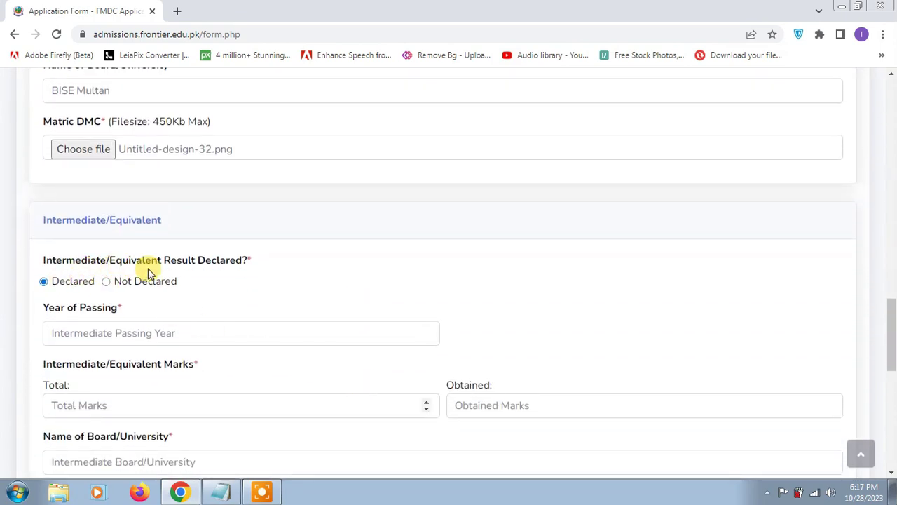
# Step: Enter Intermediate passing year 2023 with total and obtained marks (866, 1100)
pyautogui.click(98, 335)
pyautogui.write('20')
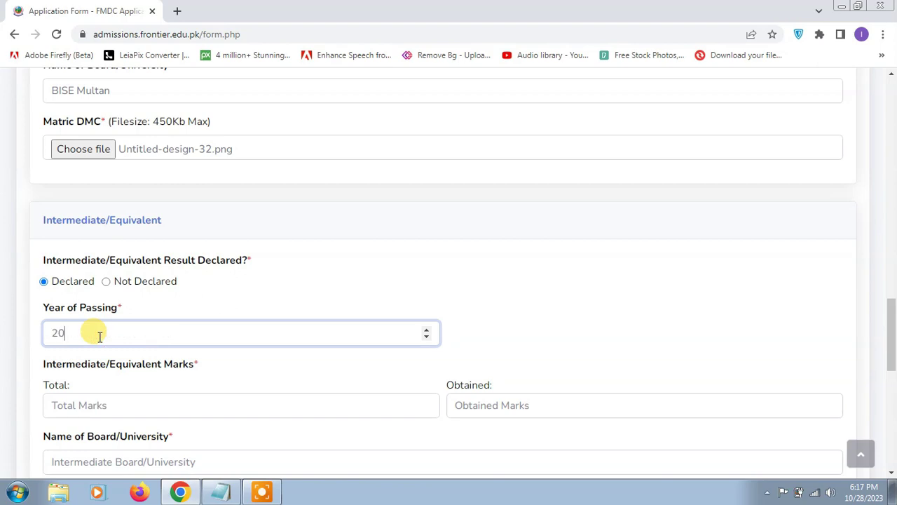
pyautogui.write('23')
pyautogui.scroll(-1, 112, 326)
pyautogui.click(112, 341)
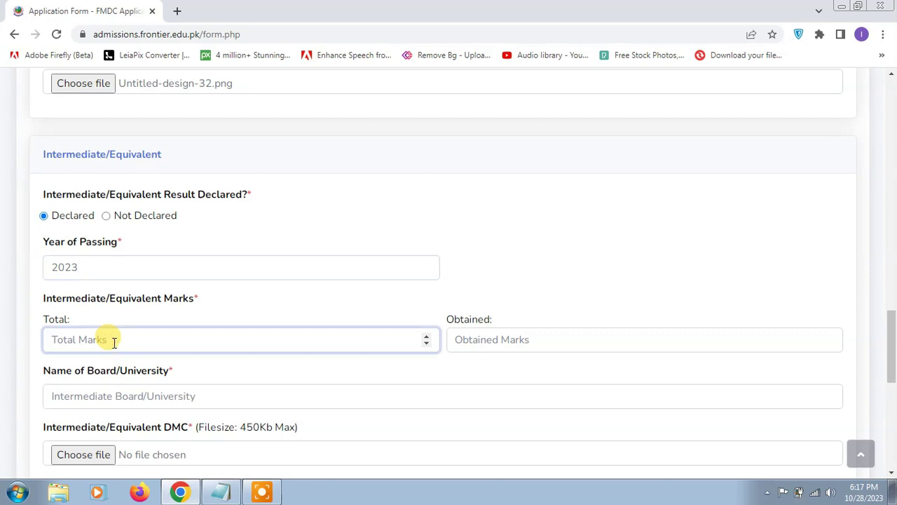
pyautogui.write('86')
pyautogui.click(459, 339)
pyautogui.write('75')
# Step: Copy BISE Multan into the Intermediate board and attach Untitled-design-32.png as its DMC
pyautogui.scroll(-2, 281, 295)
pyautogui.scroll(5, 256, 297)
pyautogui.click(138, 222)
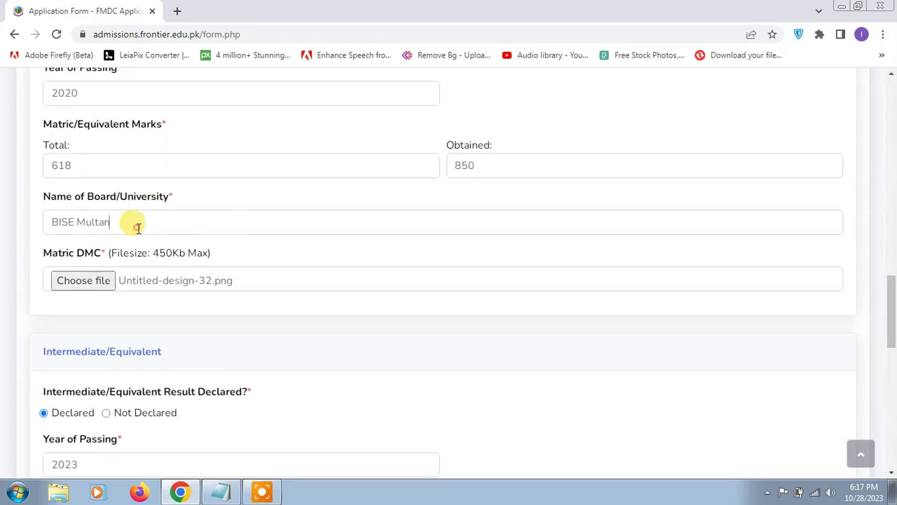
pyautogui.tripleClick(138, 227)
pyautogui.hotkey('ctrl', 'c')
pyautogui.scroll(-5, 209, 272)
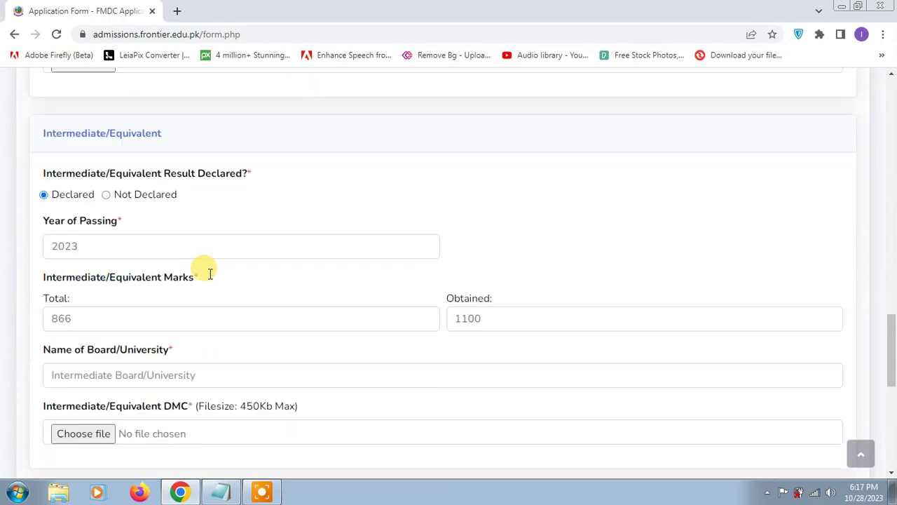
pyautogui.click(144, 256)
pyautogui.hotkey('ctrl', 'v')
pyautogui.click(102, 323)
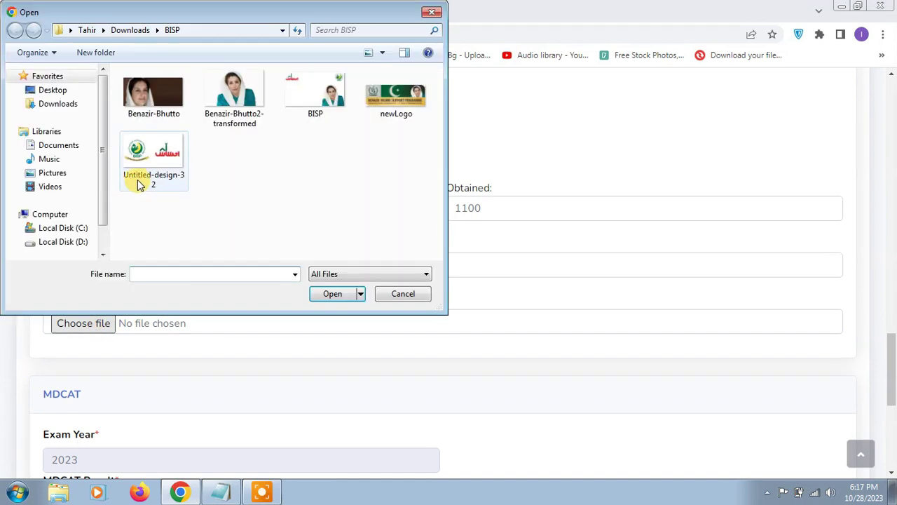
pyautogui.doubleClick(137, 179)
# Step: Enter the MDCAT roll number and 180 marks, and attach Untitled-design-32.png as the result picture
pyautogui.scroll(-1, 207, 324)
pyautogui.scroll(-3, 207, 325)
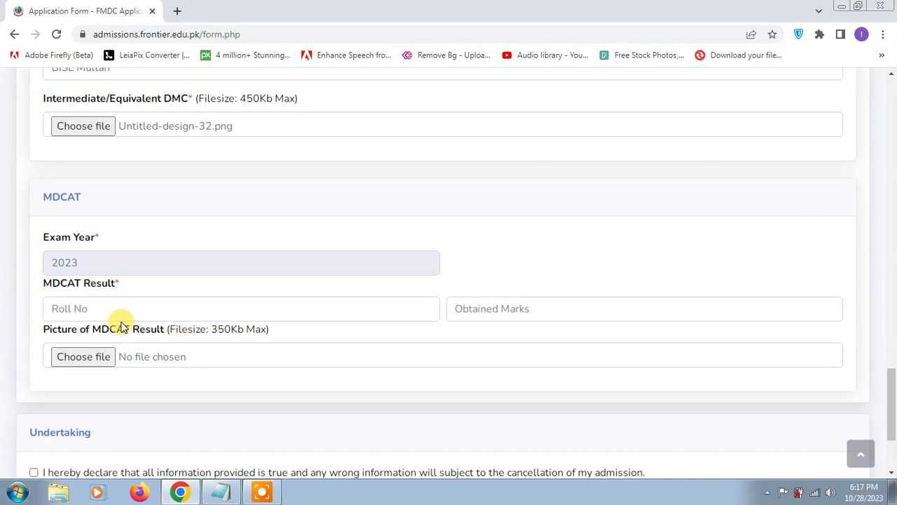
pyautogui.click(114, 310)
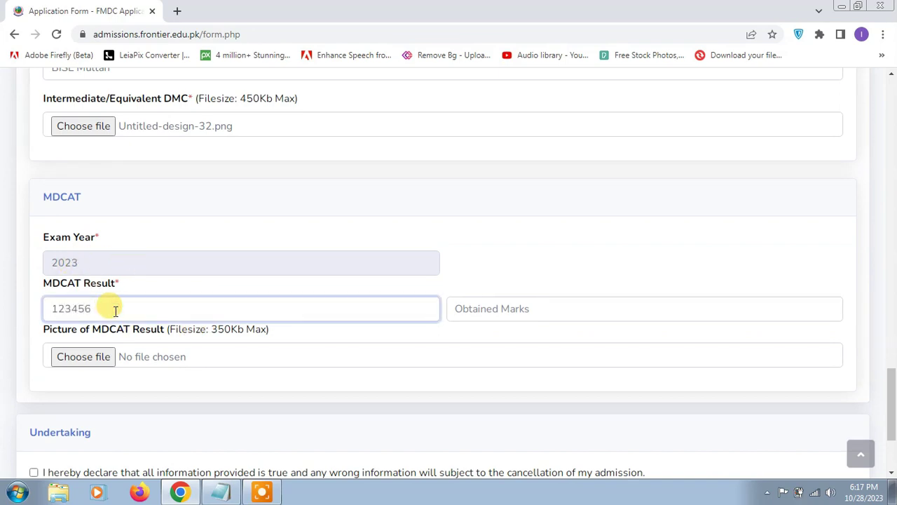
pyautogui.click(538, 299)
pyautogui.write('180')
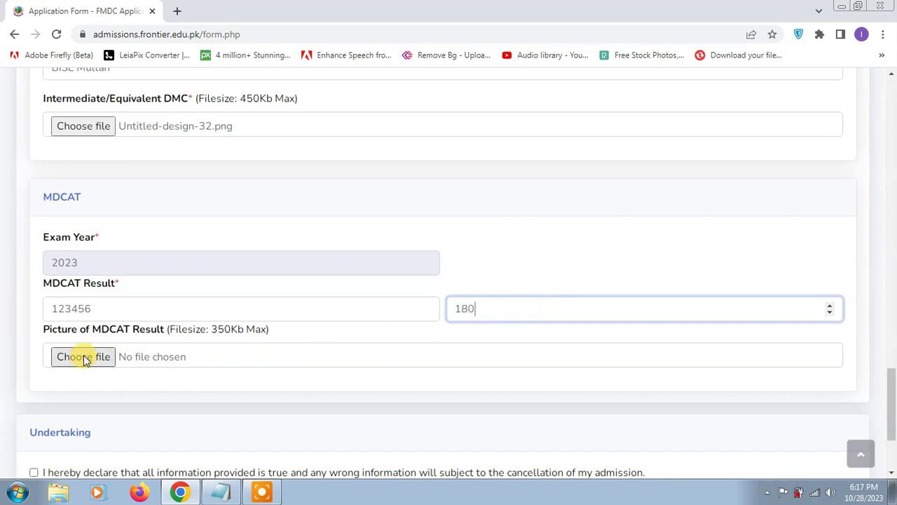
pyautogui.click(80, 356)
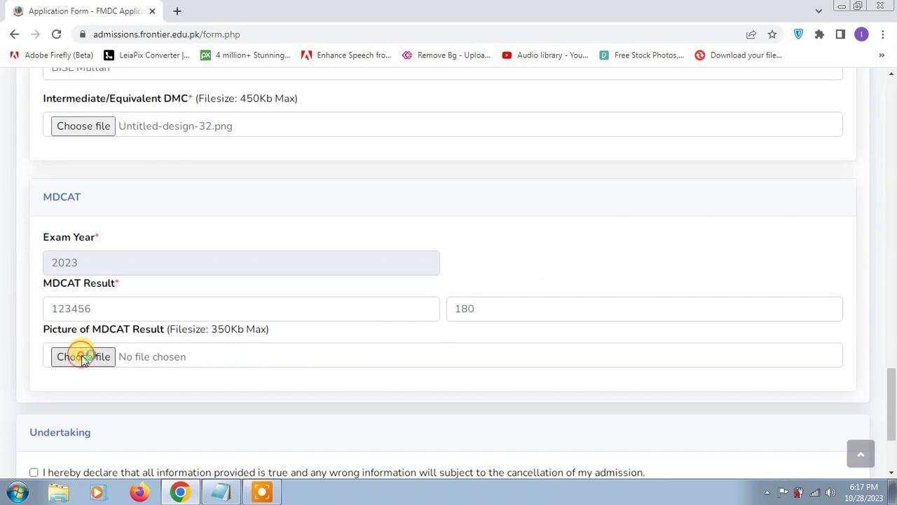
pyautogui.doubleClick(131, 190)
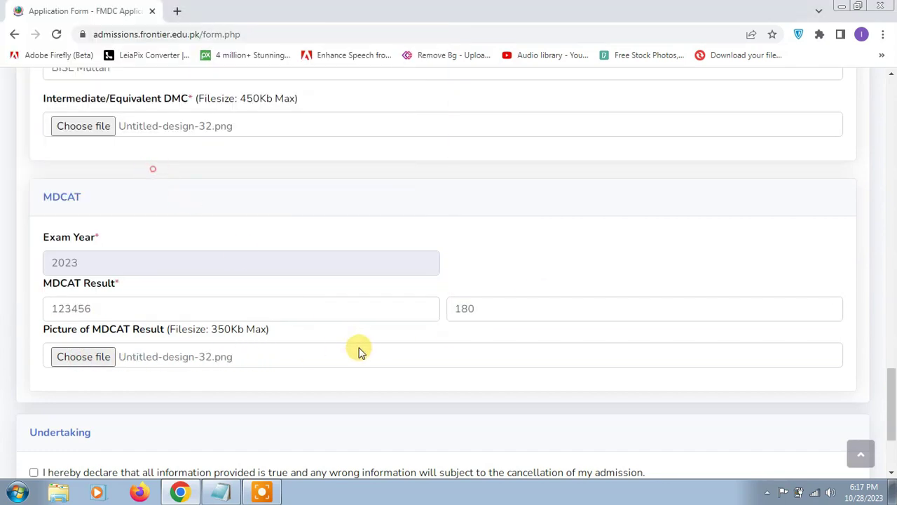
# Step: Accept the undertaking declaration and save the admission form
pyautogui.scroll(-2, 358, 352)
pyautogui.scroll(-1, 358, 353)
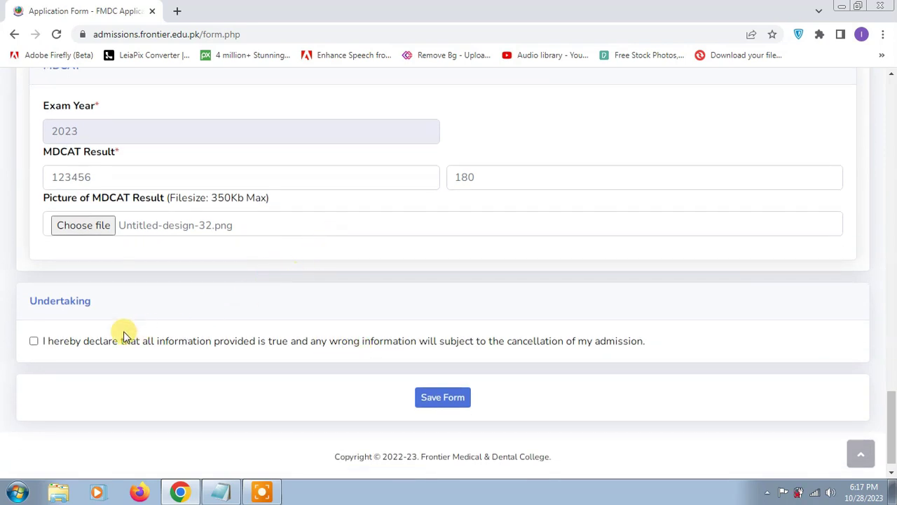
pyautogui.click(33, 341)
pyautogui.click(442, 398)
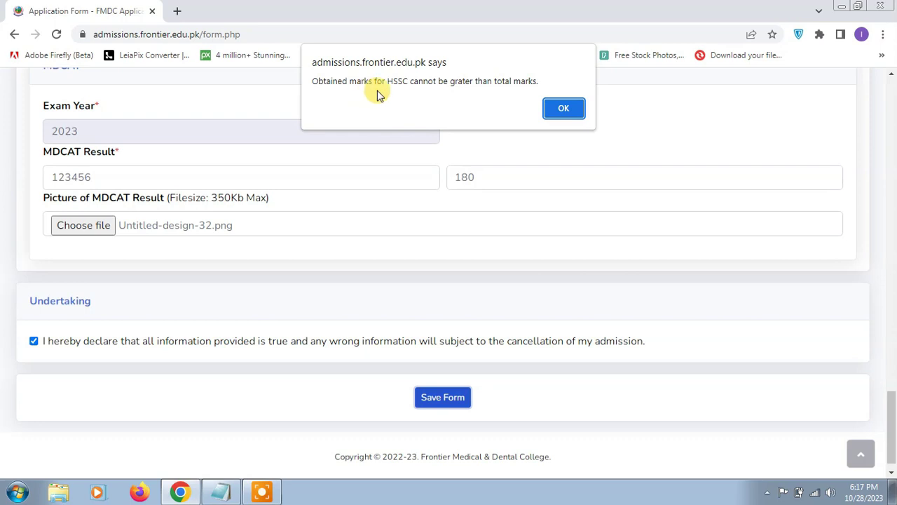
# Step: Dismiss the marks warning and correct Intermediate marks to 866 out of 1100
pyautogui.click(560, 110)
pyautogui.scroll(6, 551, 249)
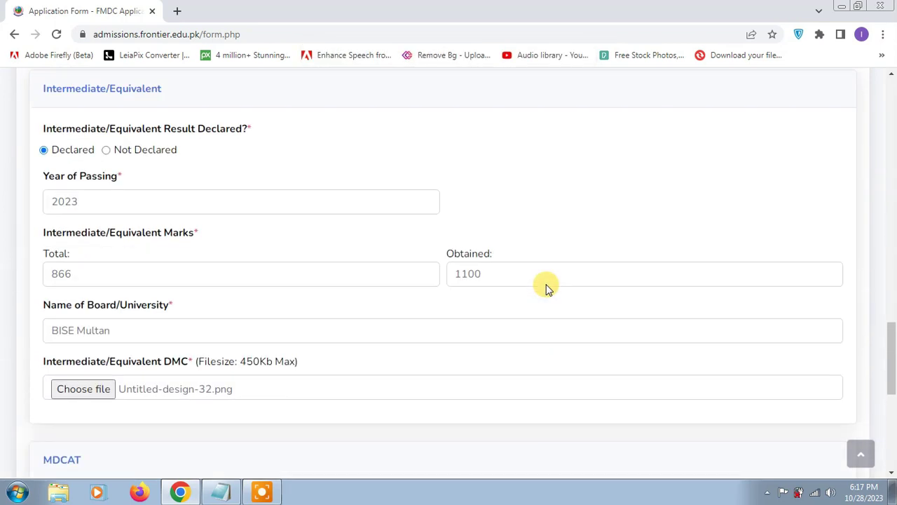
pyautogui.doubleClick(108, 273)
pyautogui.write('100')
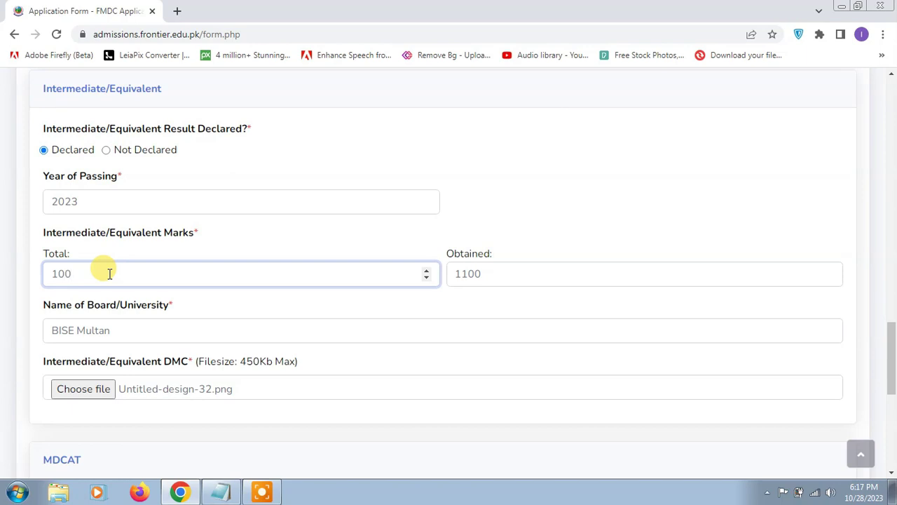
pyautogui.press('BackSpace')
pyautogui.press('BackSpace')
pyautogui.press('BackSpace')
pyautogui.write('1100')
pyautogui.doubleClick(497, 274)
pyautogui.write('86')
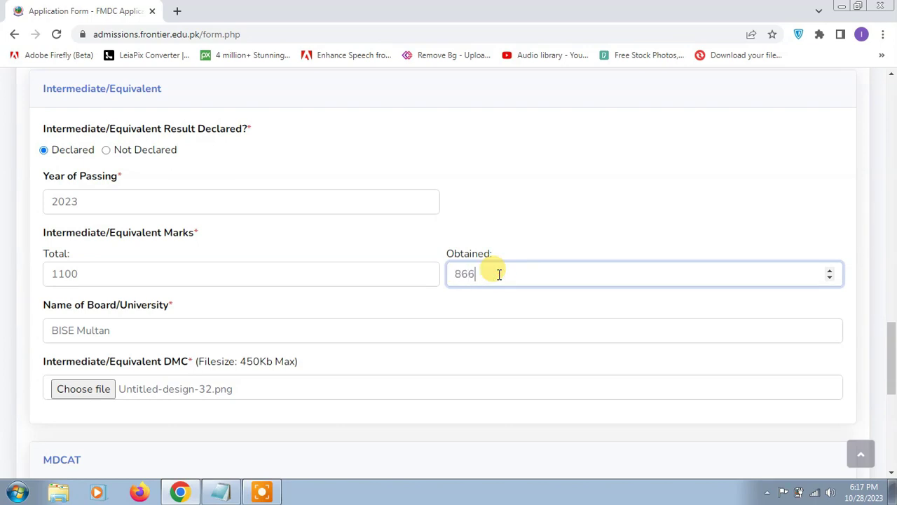
pyautogui.write('6')
# Step: Change the Matric total to 850, re-enter the obtained marks, and save the form
pyautogui.scroll(4, 499, 273)
pyautogui.click(258, 156)
pyautogui.doubleClick(257, 159)
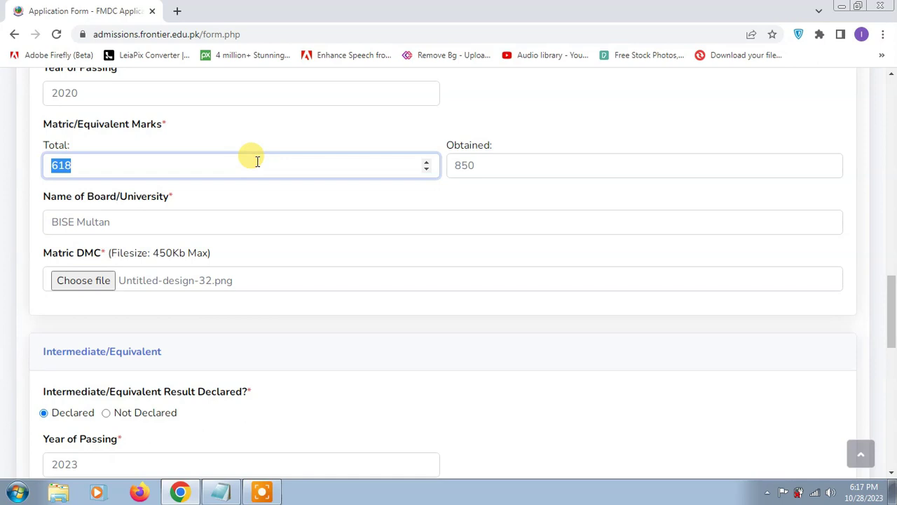
pyautogui.write('850')
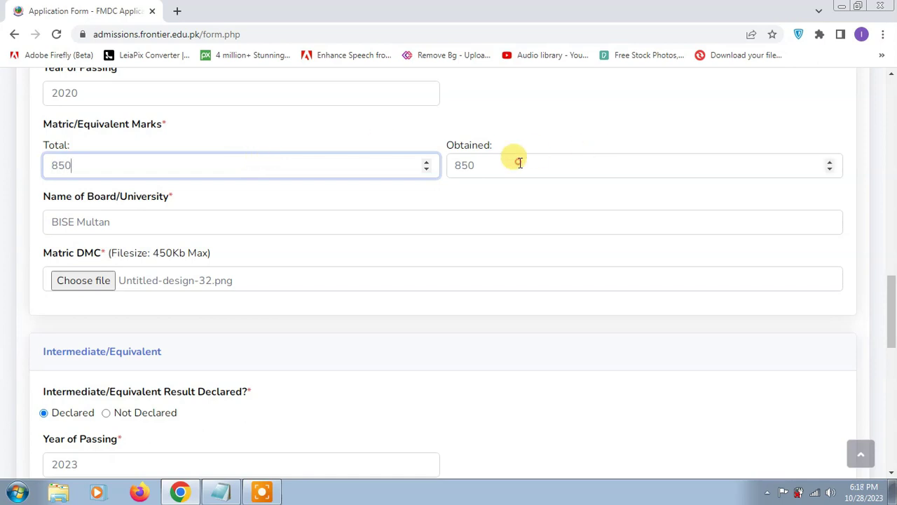
pyautogui.doubleClick(519, 163)
pyautogui.write('6732')
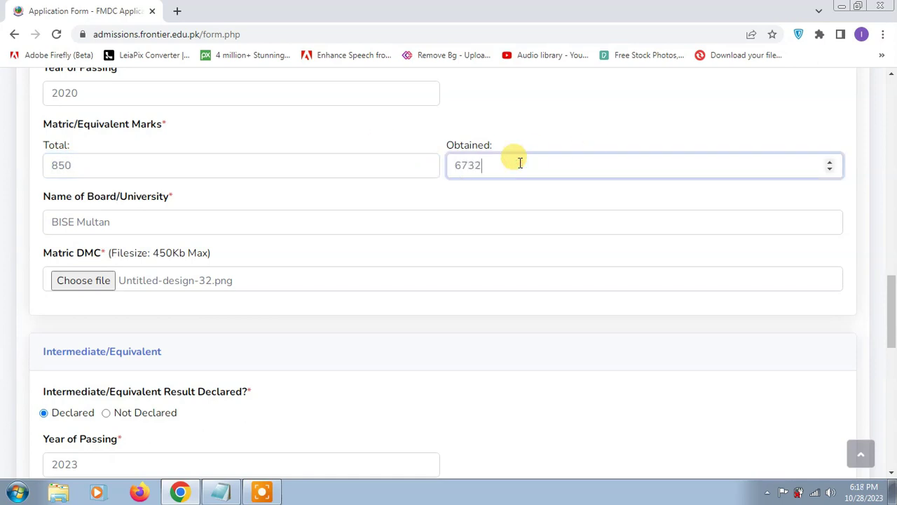
pyautogui.scroll(-15, 514, 236)
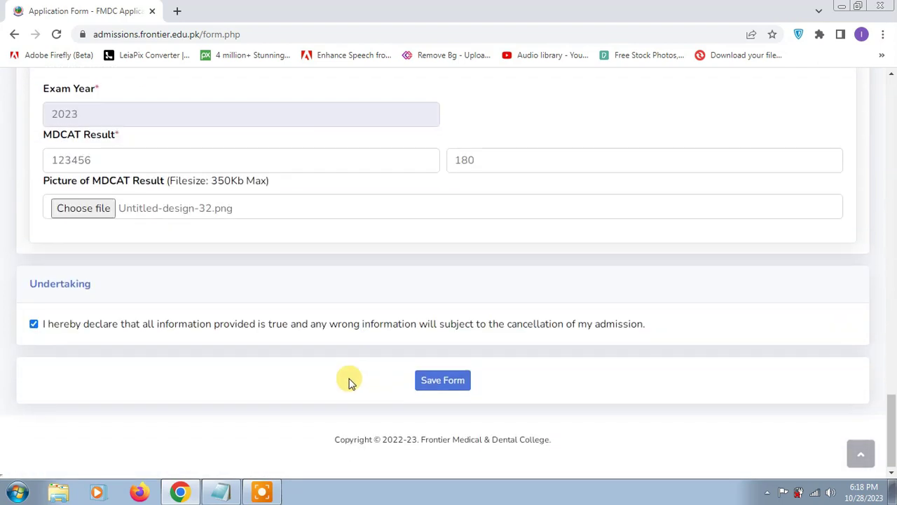
pyautogui.click(438, 377)
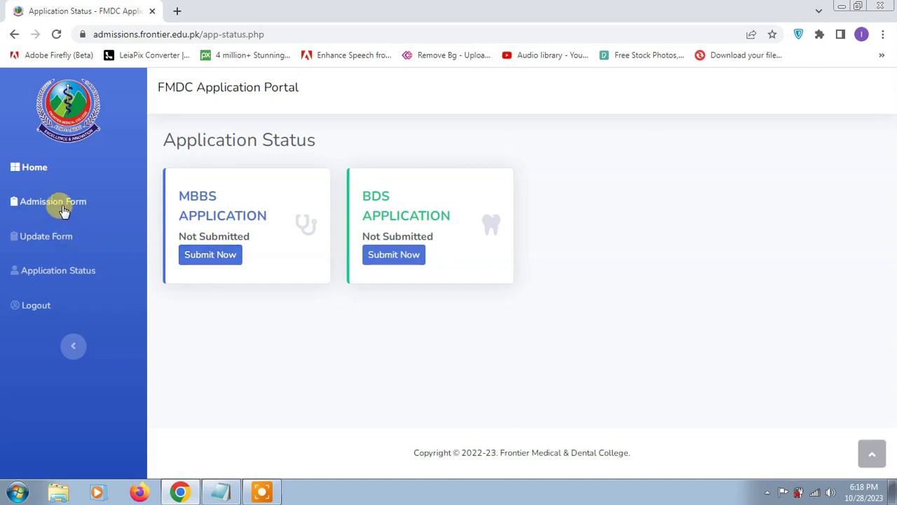
# Step: Review the saved admission form, then go Home and open Application Status
pyautogui.click(60, 207)
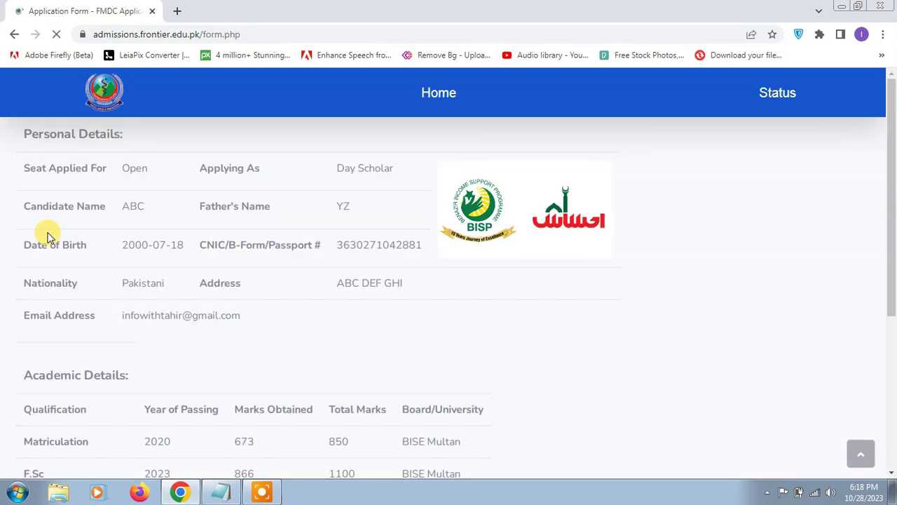
pyautogui.scroll(-4, 479, 272)
pyautogui.scroll(4, 481, 275)
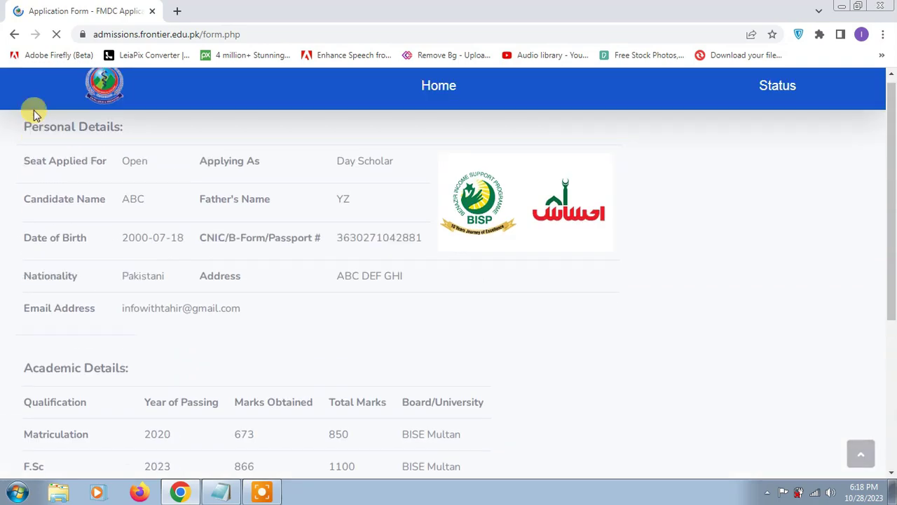
pyautogui.click(422, 91)
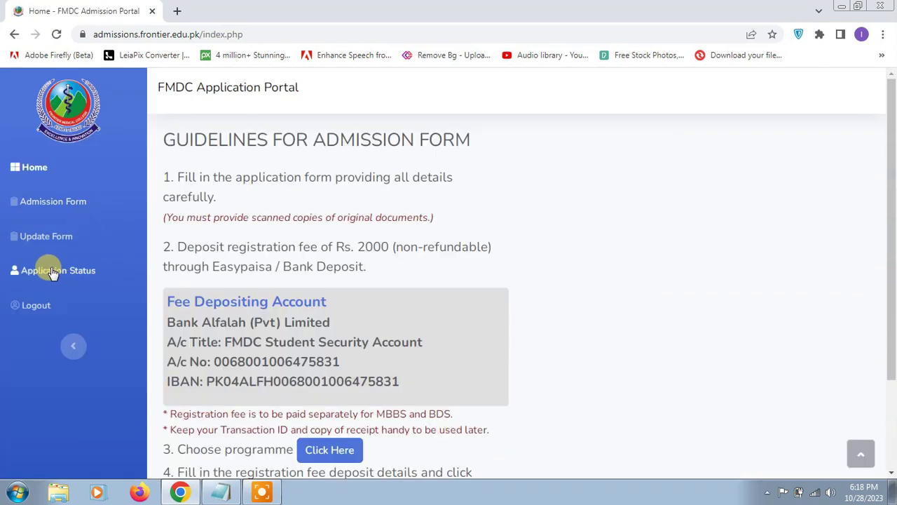
pyautogui.click(49, 272)
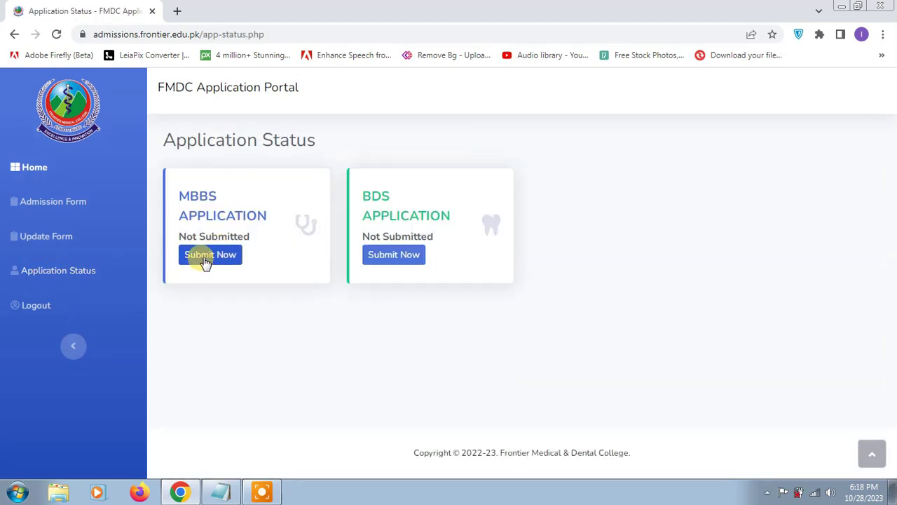
# Step: Open the MBBS fee deposit form and set the payment date to 30 October 2023
pyautogui.click(209, 255)
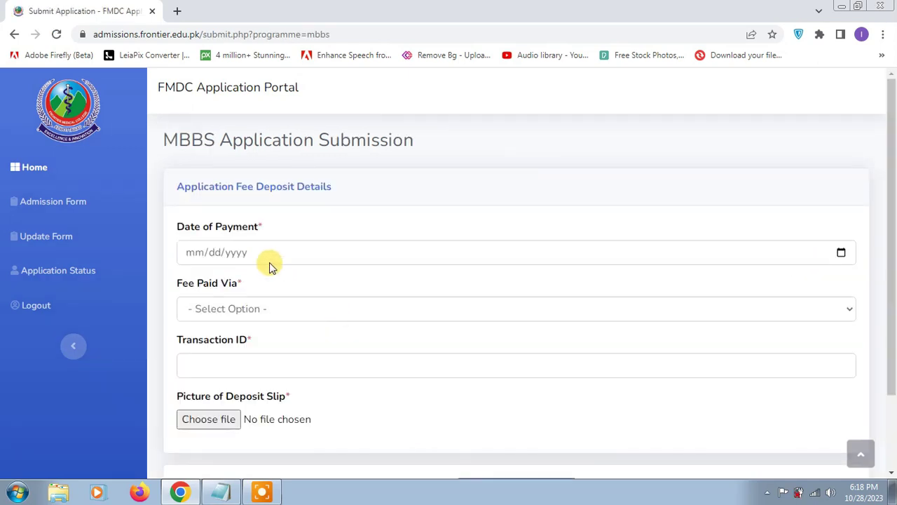
pyautogui.click(267, 256)
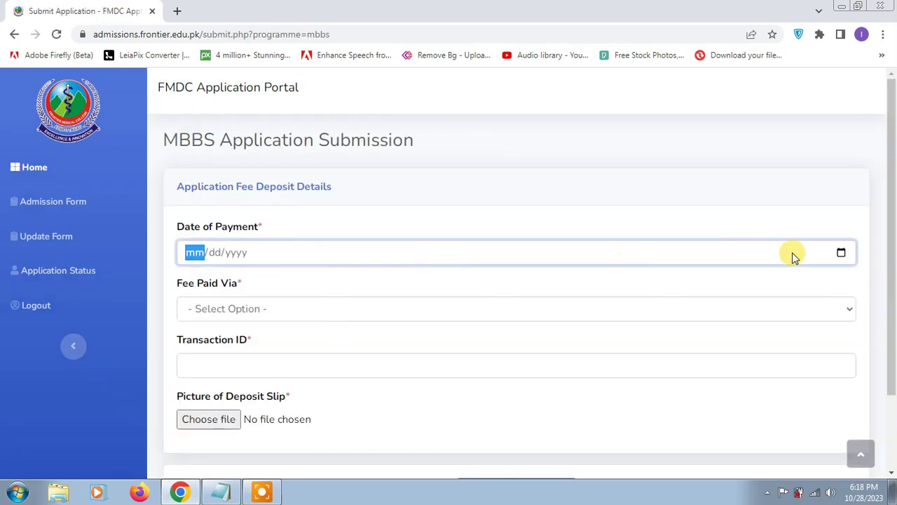
pyautogui.click(842, 254)
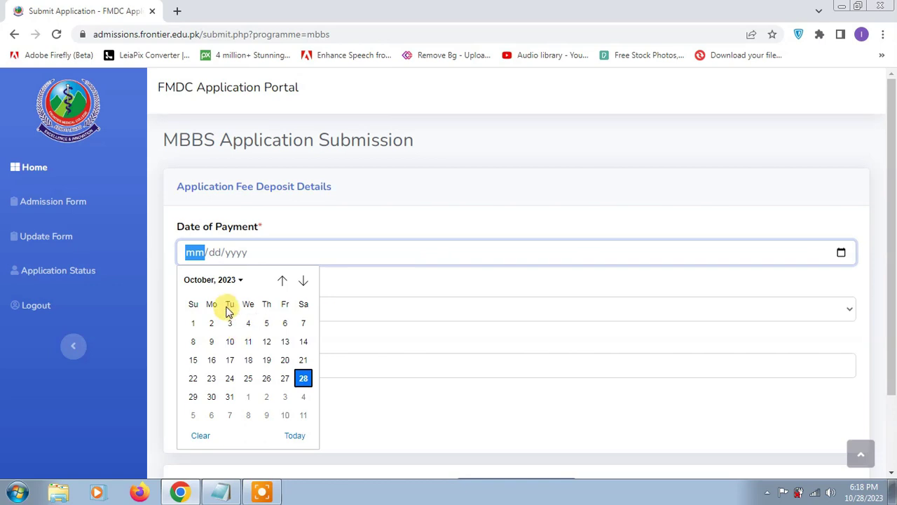
pyautogui.click(212, 397)
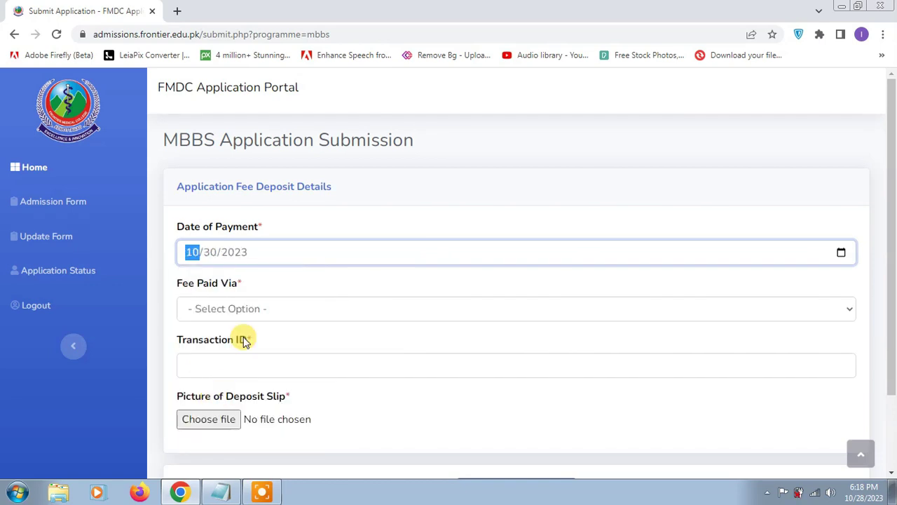
# Step: Choose EasyPaisa, enter the transaction ID, attach Untitled-design-32.png as the deposit slip, then log out
pyautogui.click(250, 310)
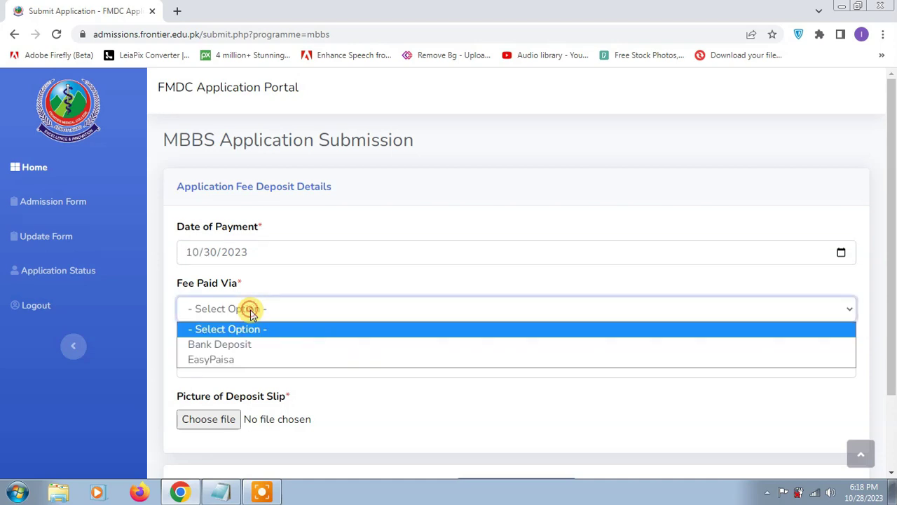
pyautogui.click(253, 359)
pyautogui.click(252, 359)
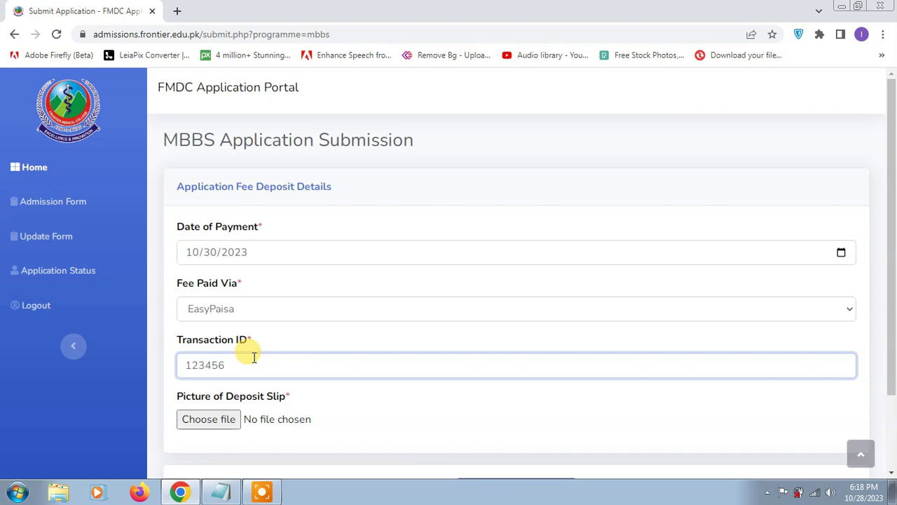
pyautogui.click(235, 426)
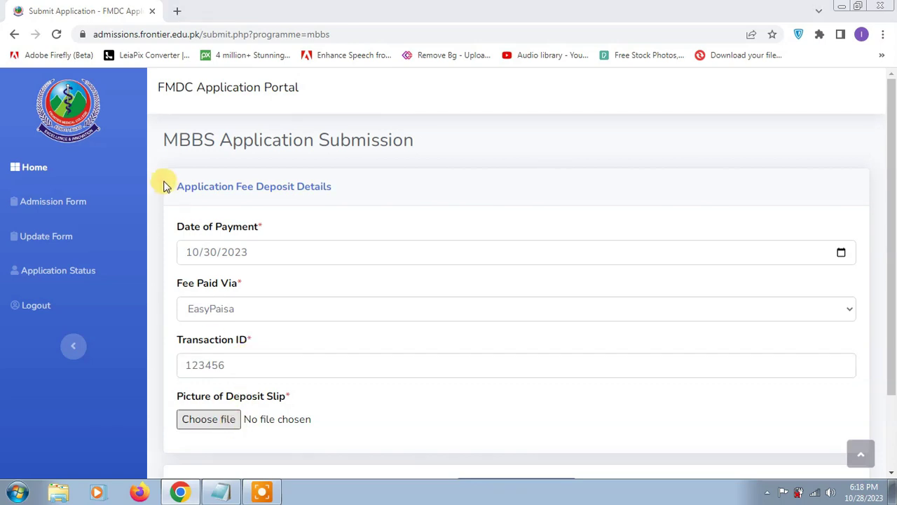
pyautogui.doubleClick(157, 168)
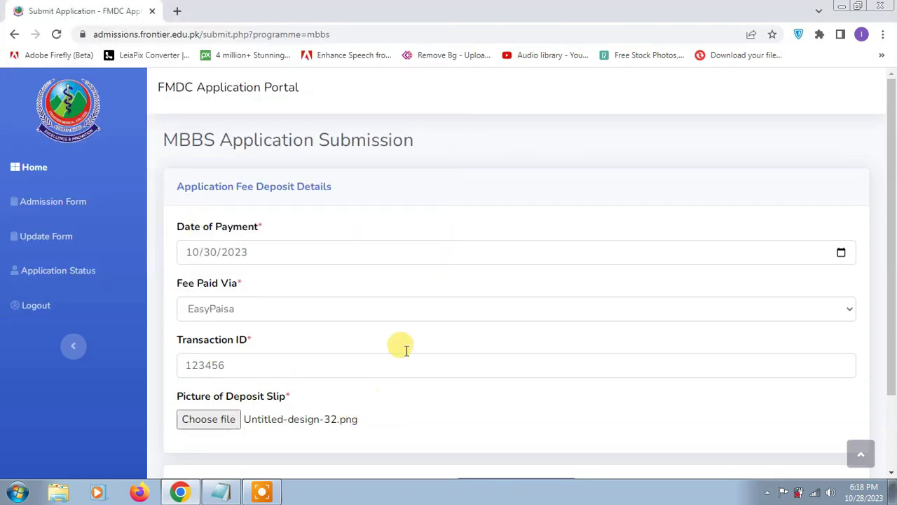
pyautogui.scroll(-3, 400, 346)
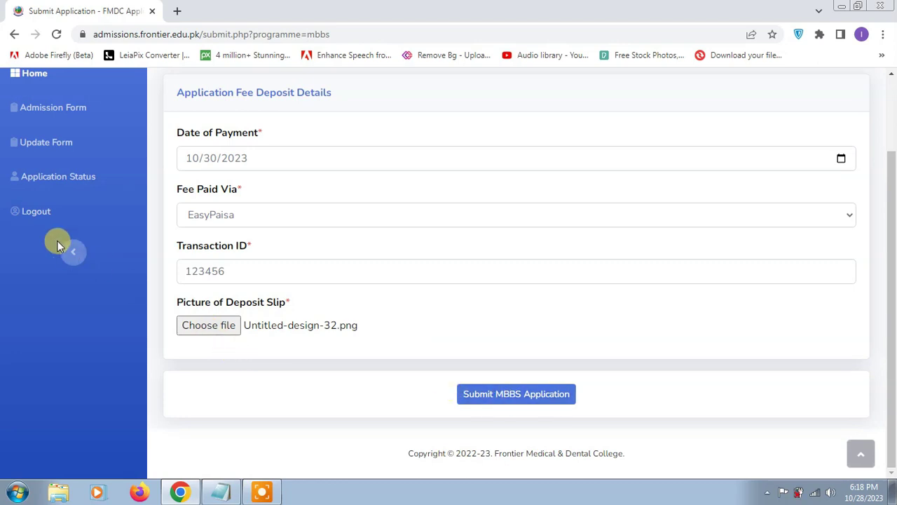
pyautogui.click(37, 211)
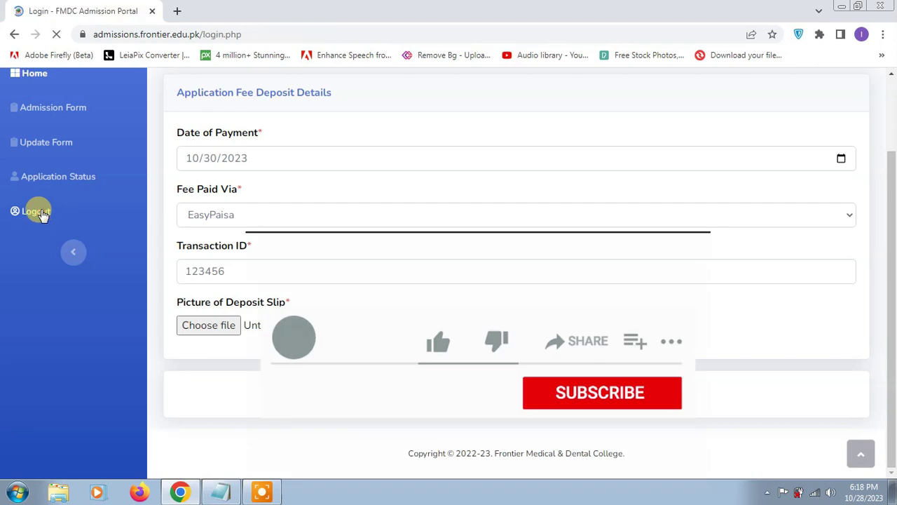